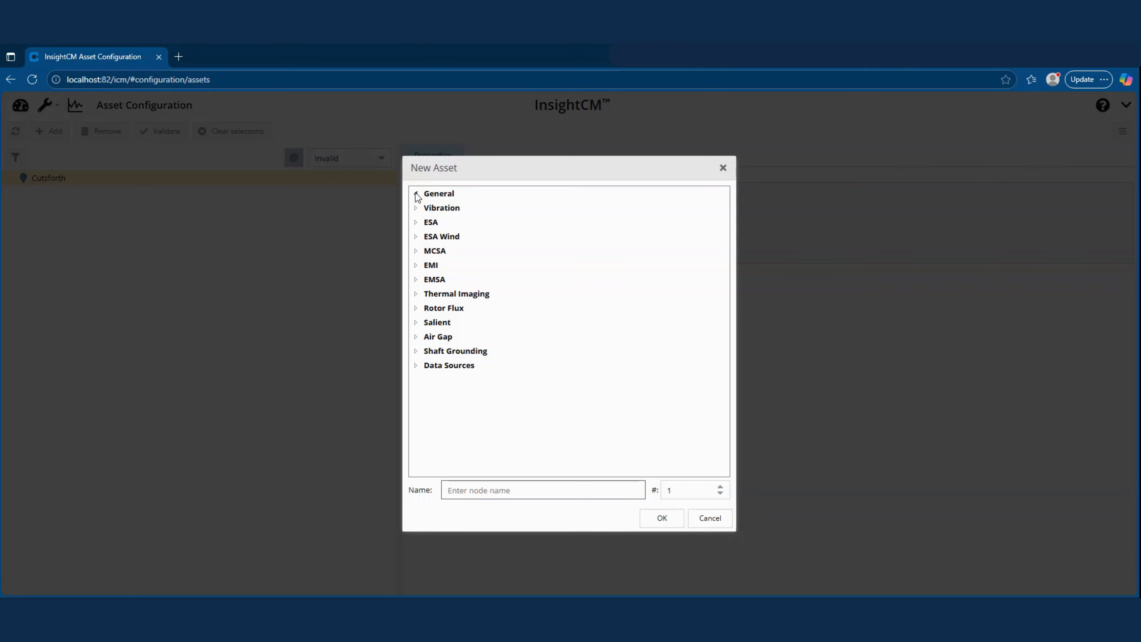
- Create a General Equipment asset named "Test devices" under Cutsforth
click(416, 194)
click(466, 210)
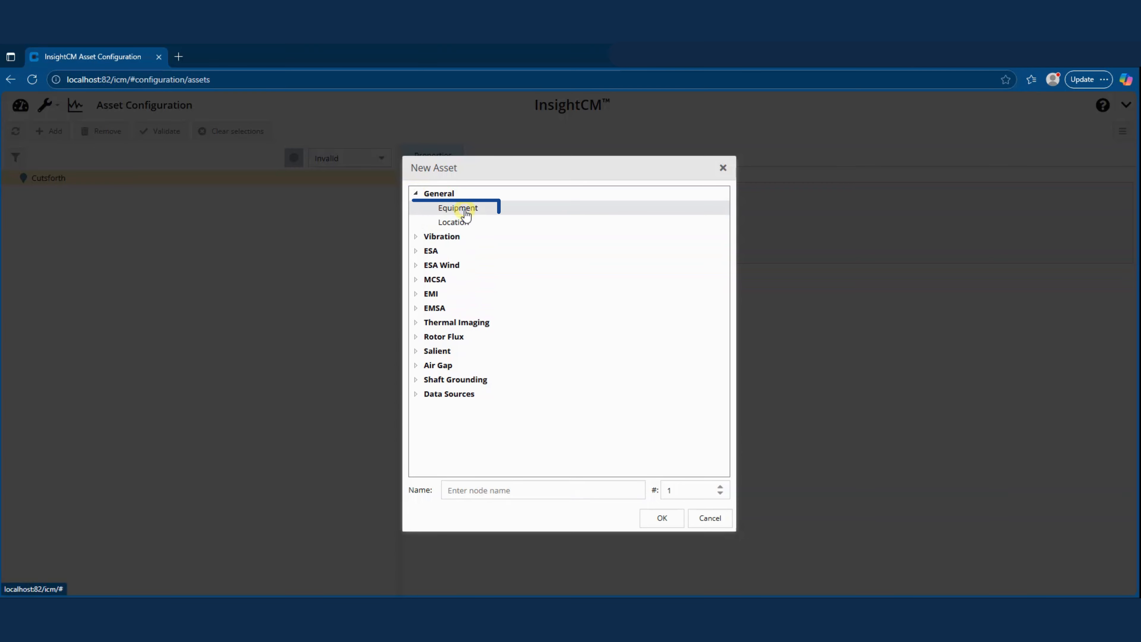
drag(497, 490, 441, 490)
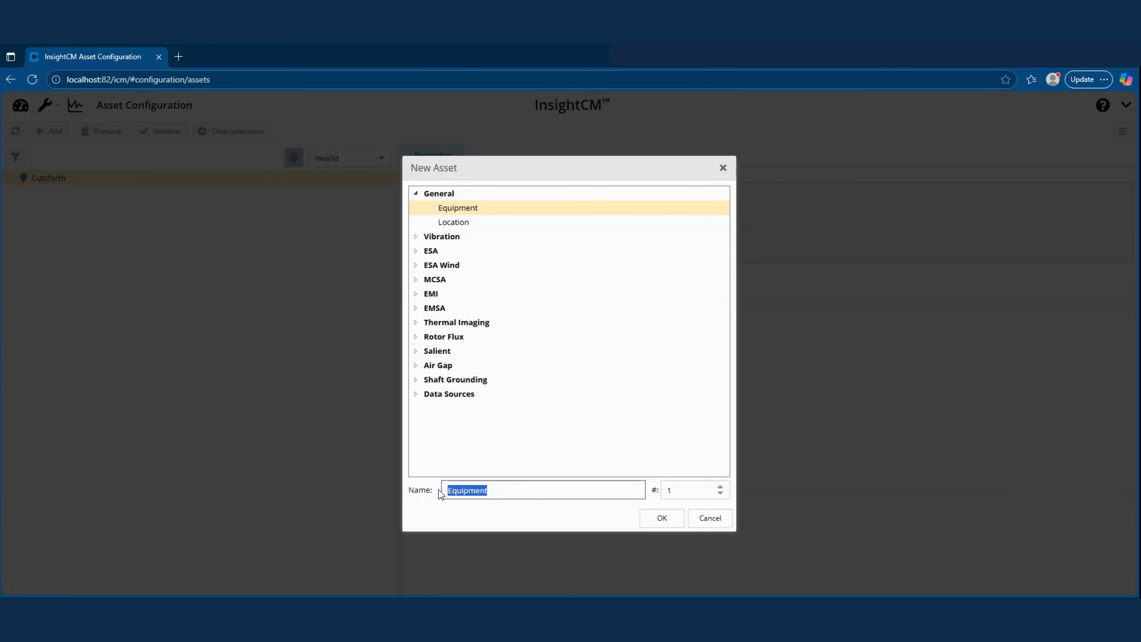
text(T)
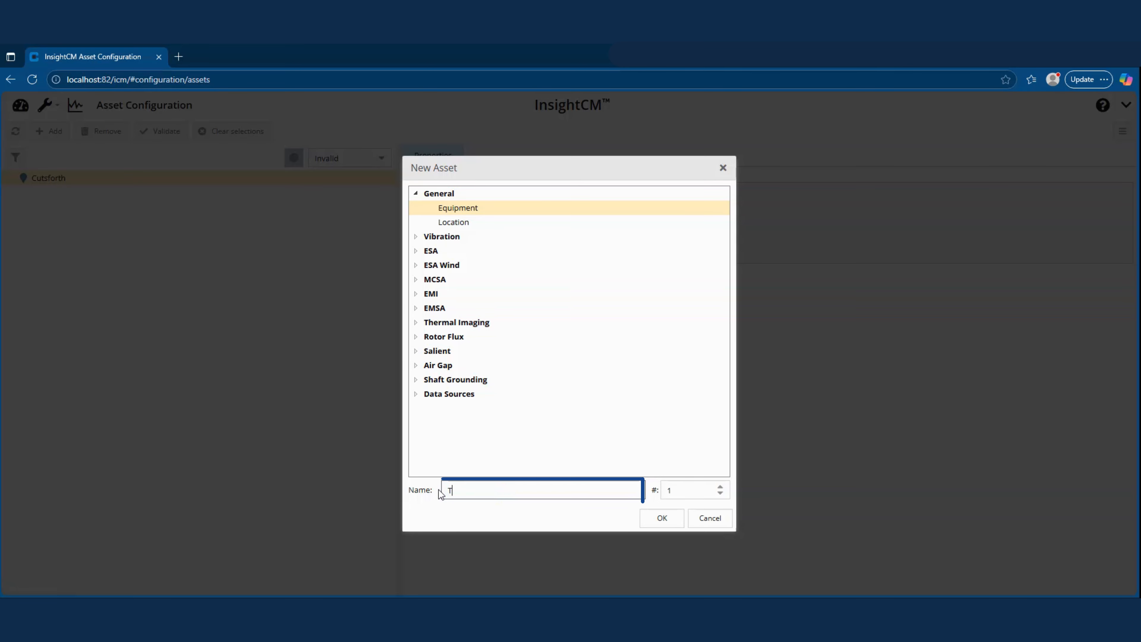
text(est devices)
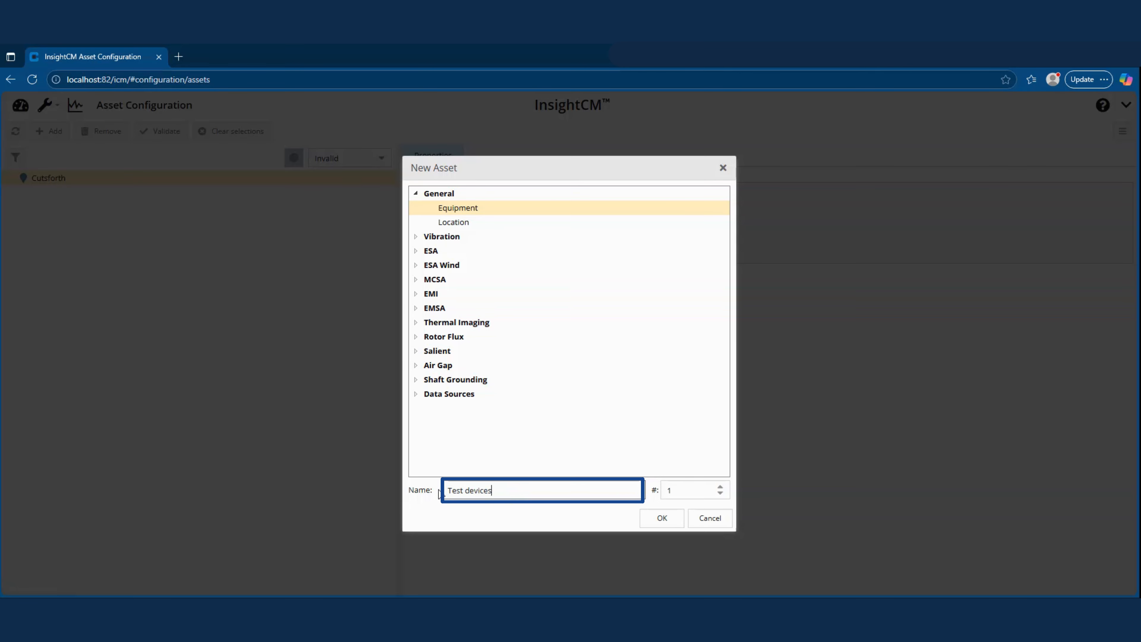
click(678, 518)
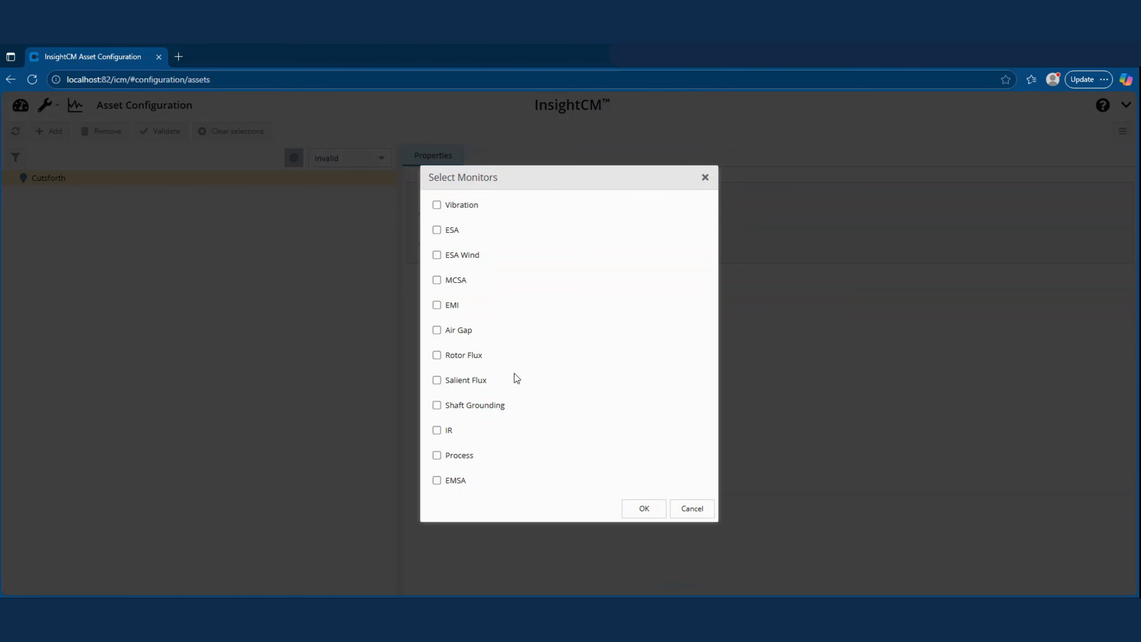
- Enable the Vibration and EMI monitors for the new equipment asset
click(439, 207)
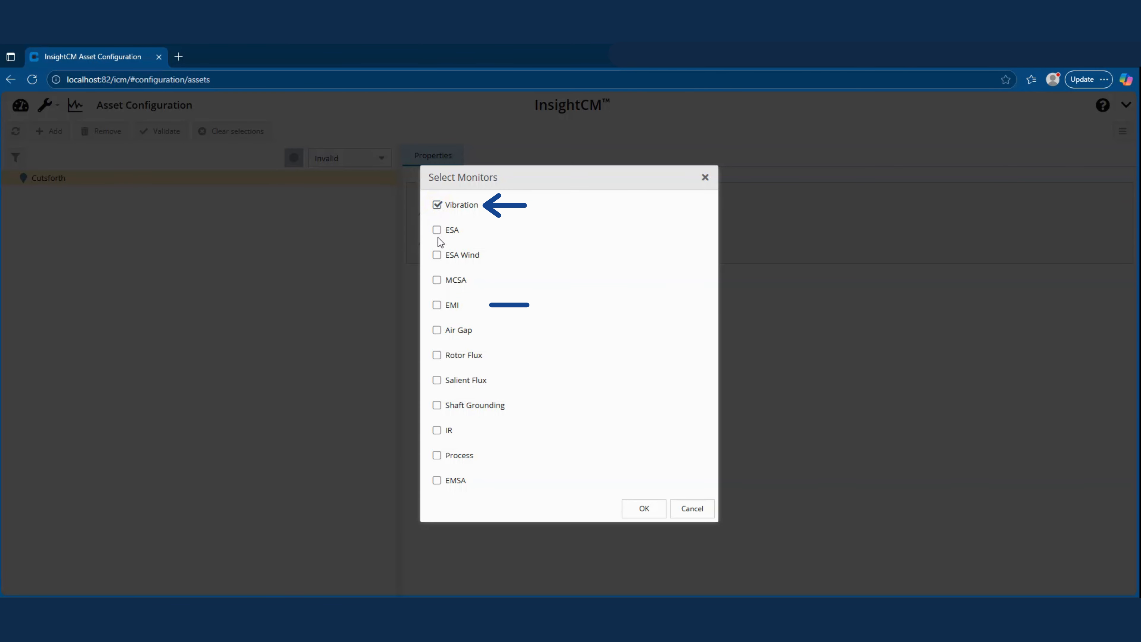
click(438, 306)
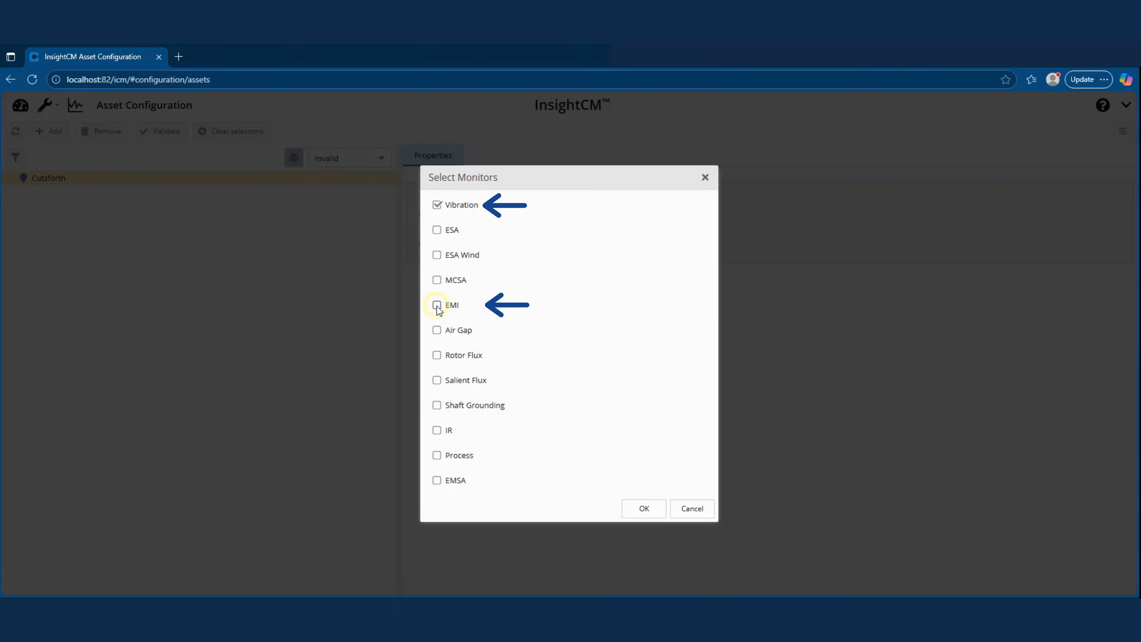
click(635, 508)
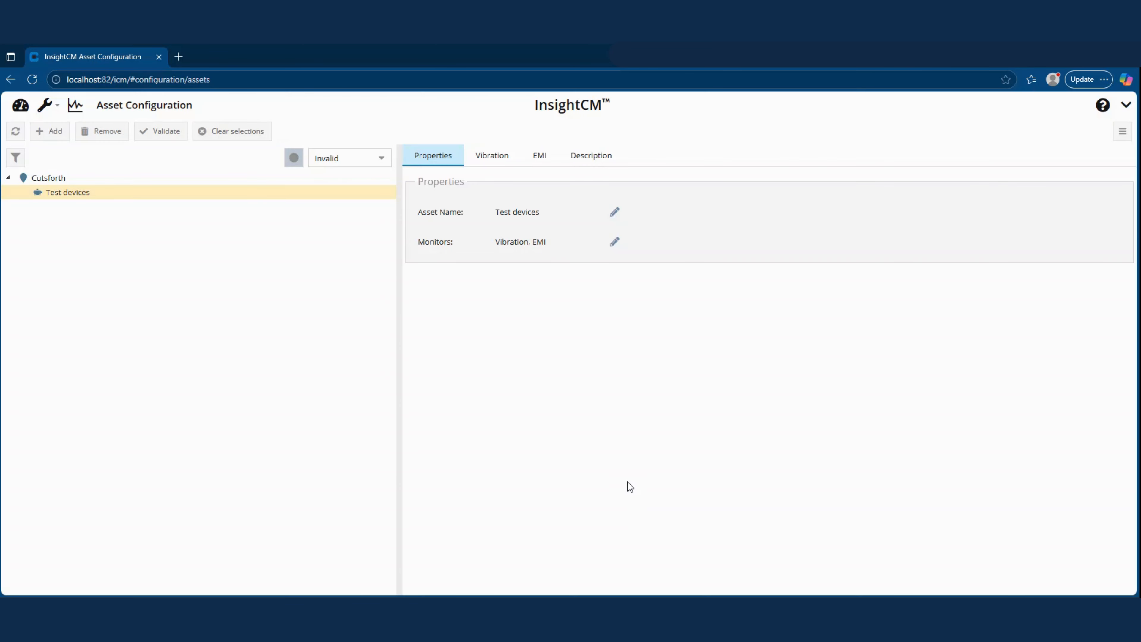
click(497, 156)
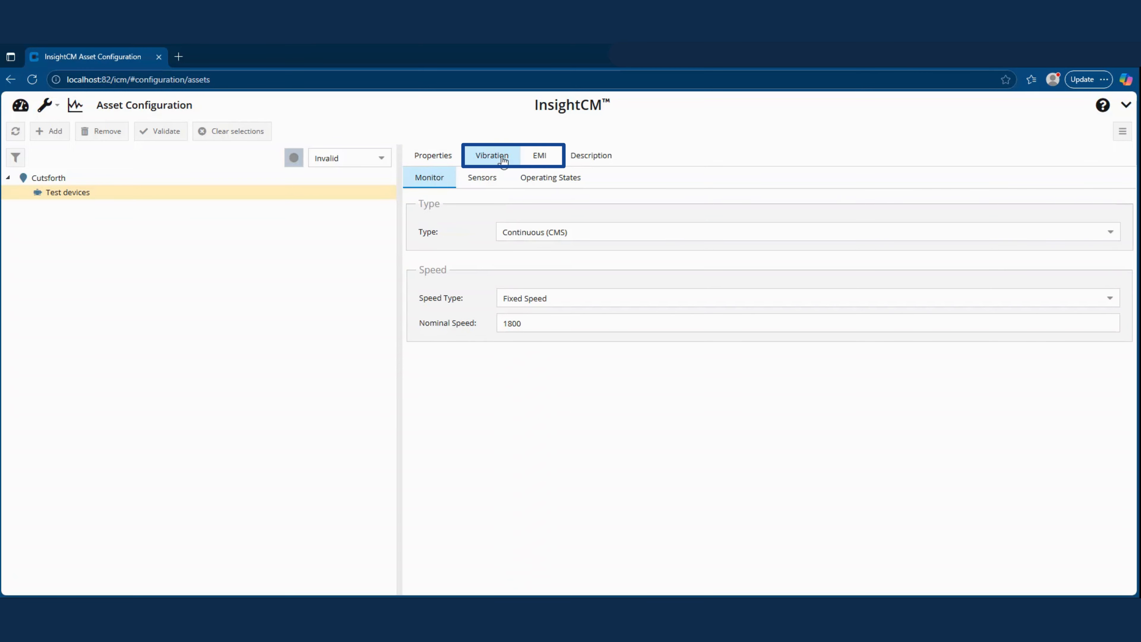
click(540, 158)
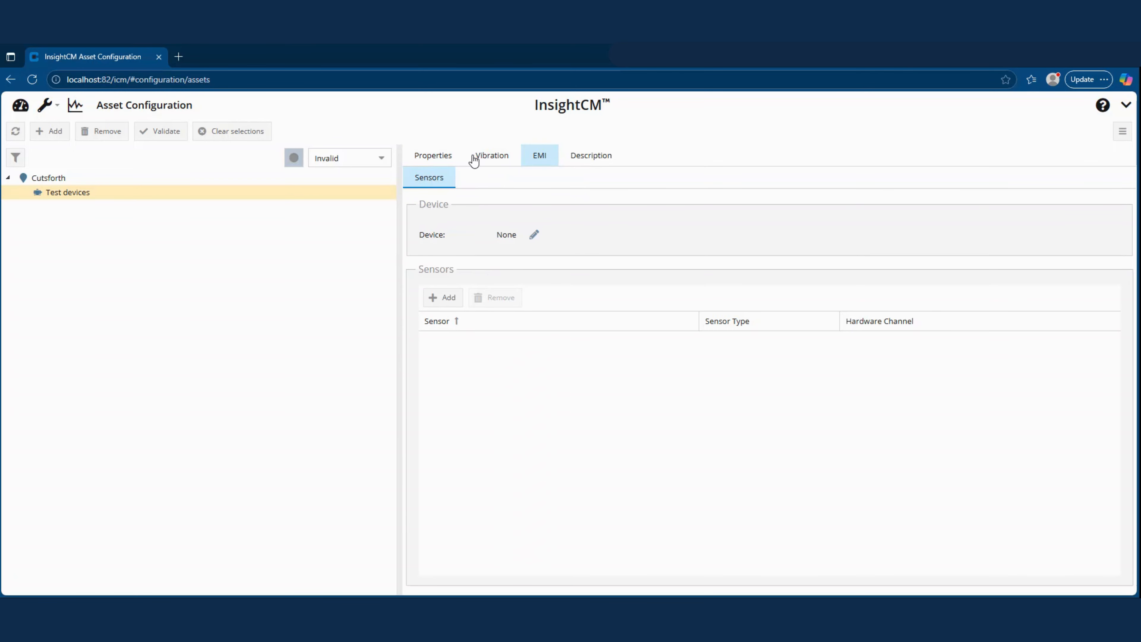
click(438, 156)
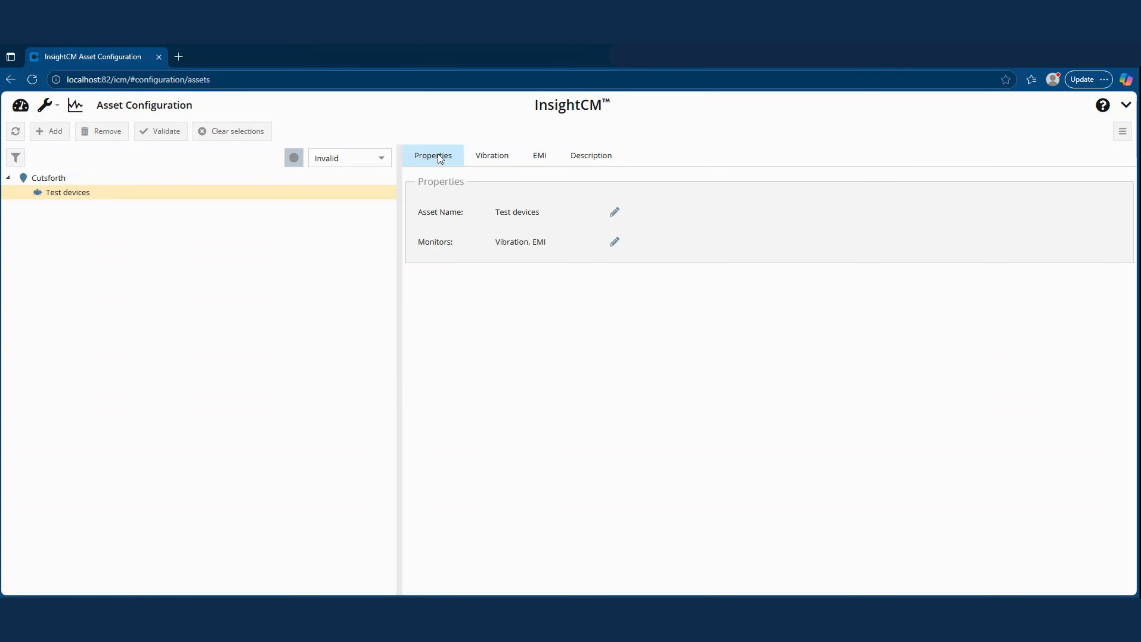
- Assign the device "CMS-9058 test" to the Vibration sensors of Test devices
click(490, 155)
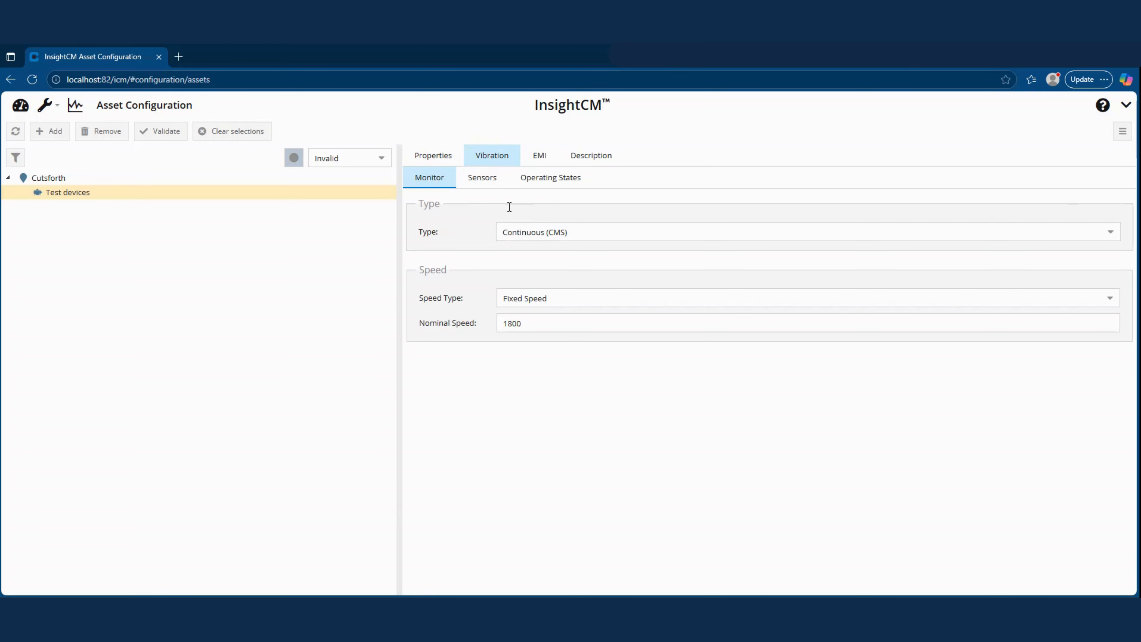
click(482, 180)
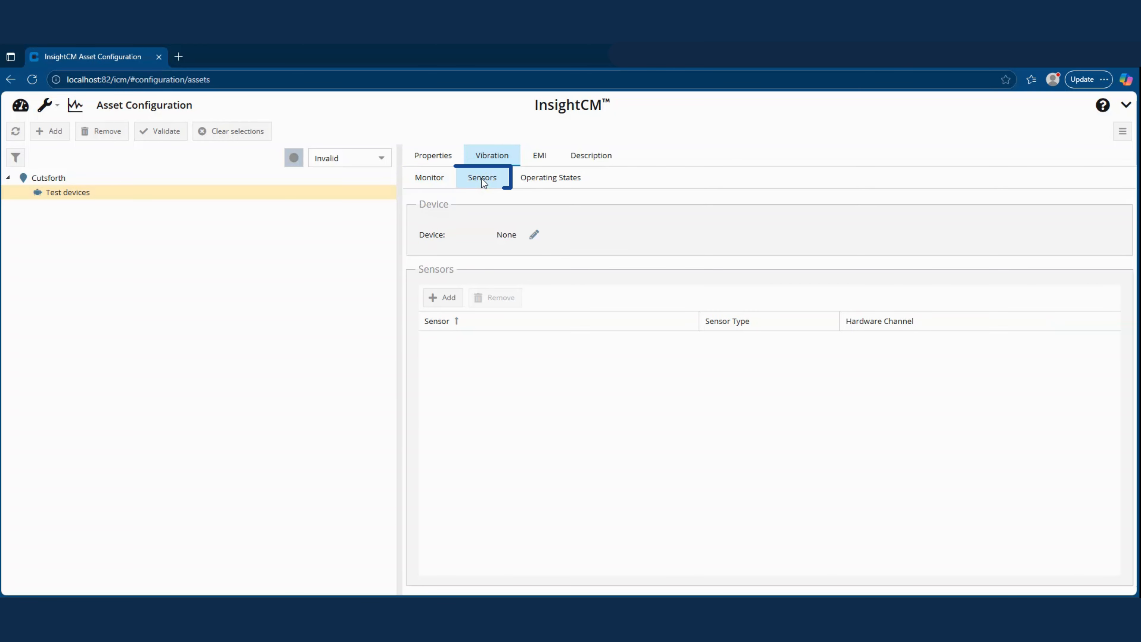
click(534, 234)
click(511, 278)
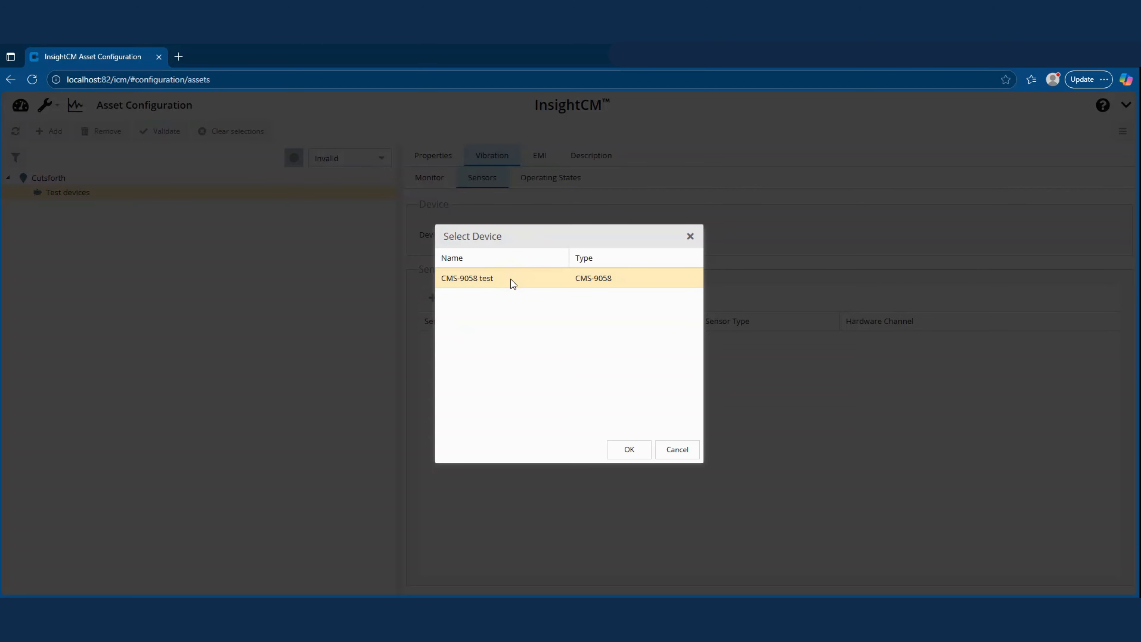
click(629, 449)
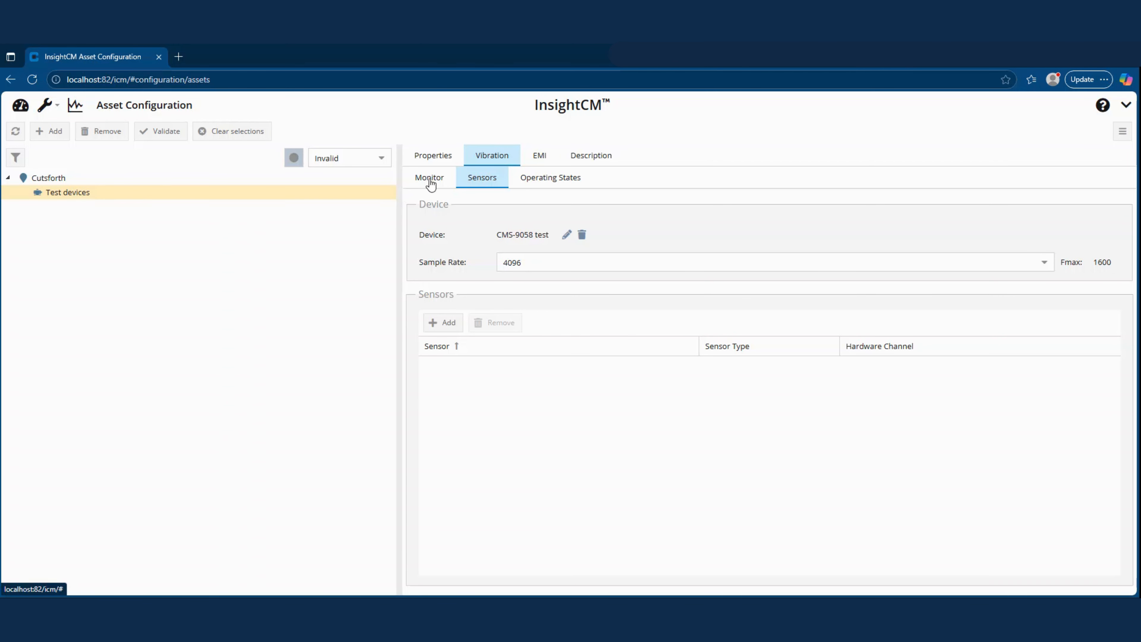
- Assign the device "EMI test Device" to the EMI sensors of Test devices
click(541, 157)
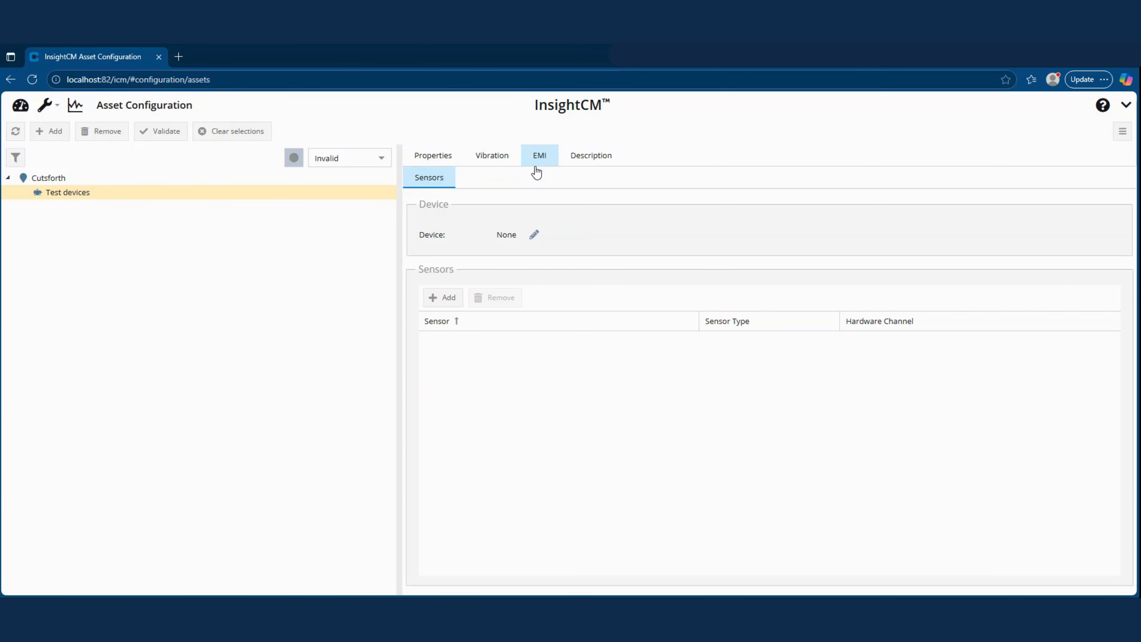
click(534, 234)
click(534, 280)
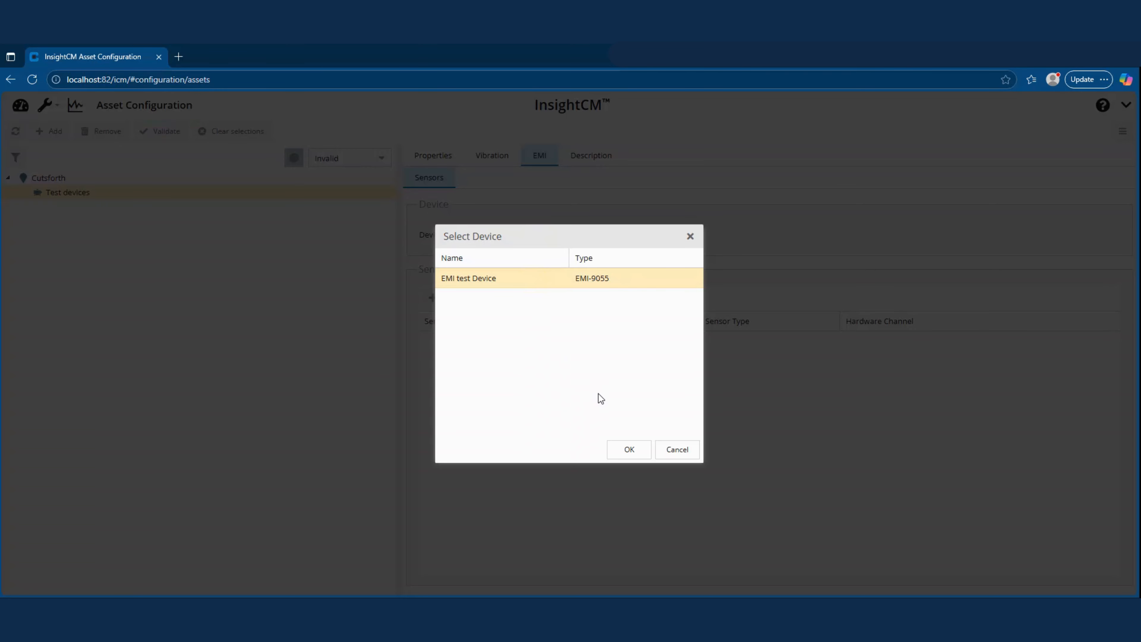
click(619, 455)
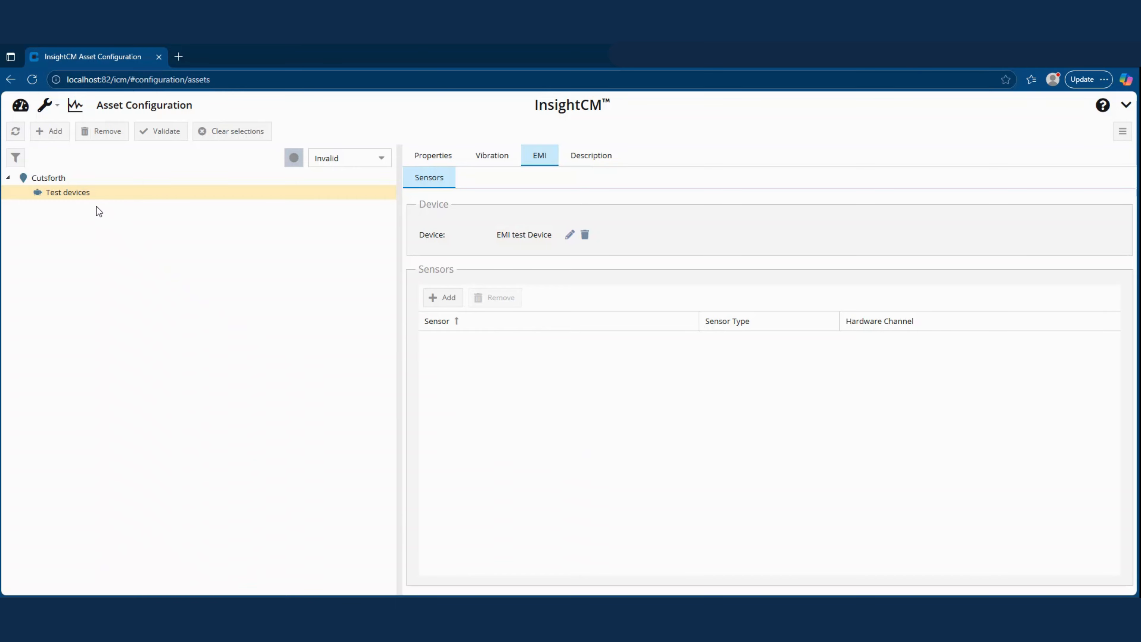
- Add two General Location assets under the Test devices equipment
click(50, 131)
click(417, 193)
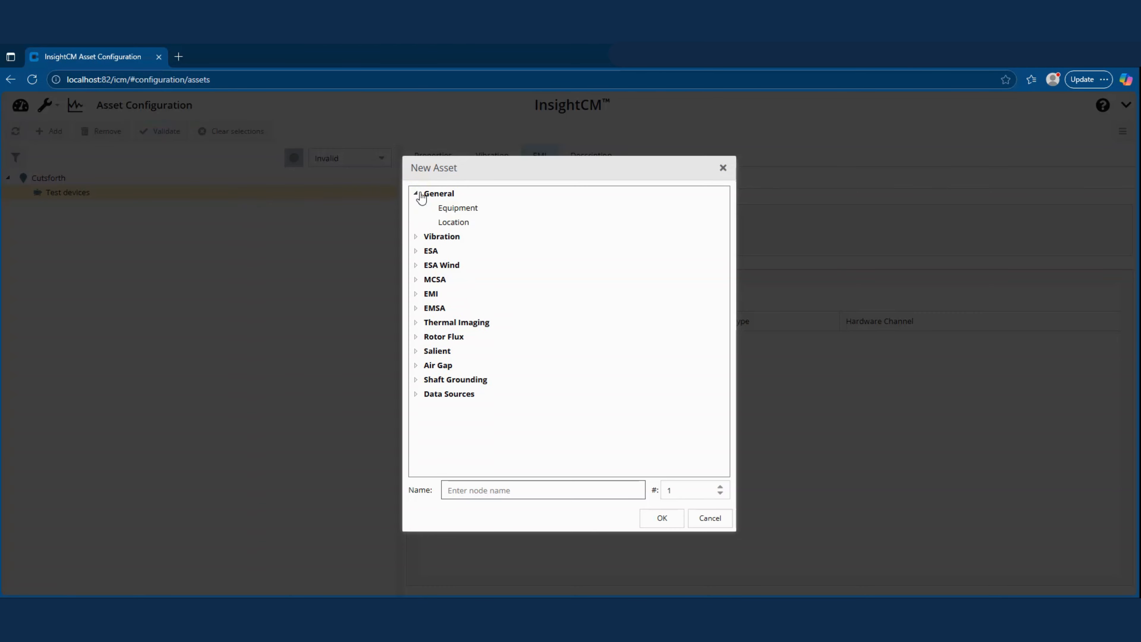
click(447, 222)
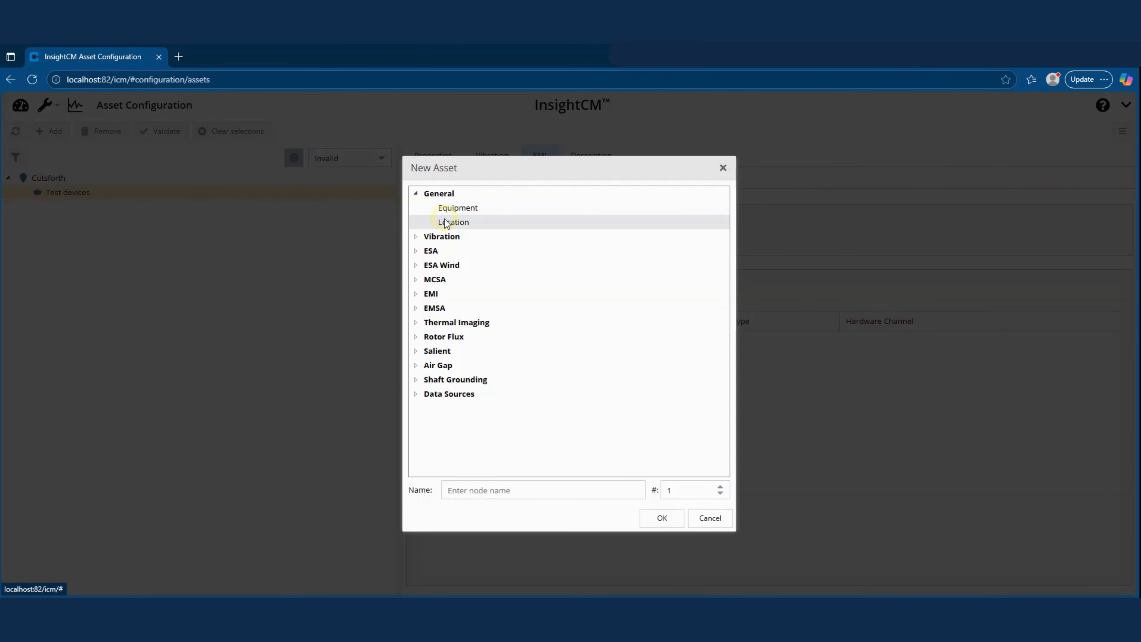
click(720, 487)
click(662, 519)
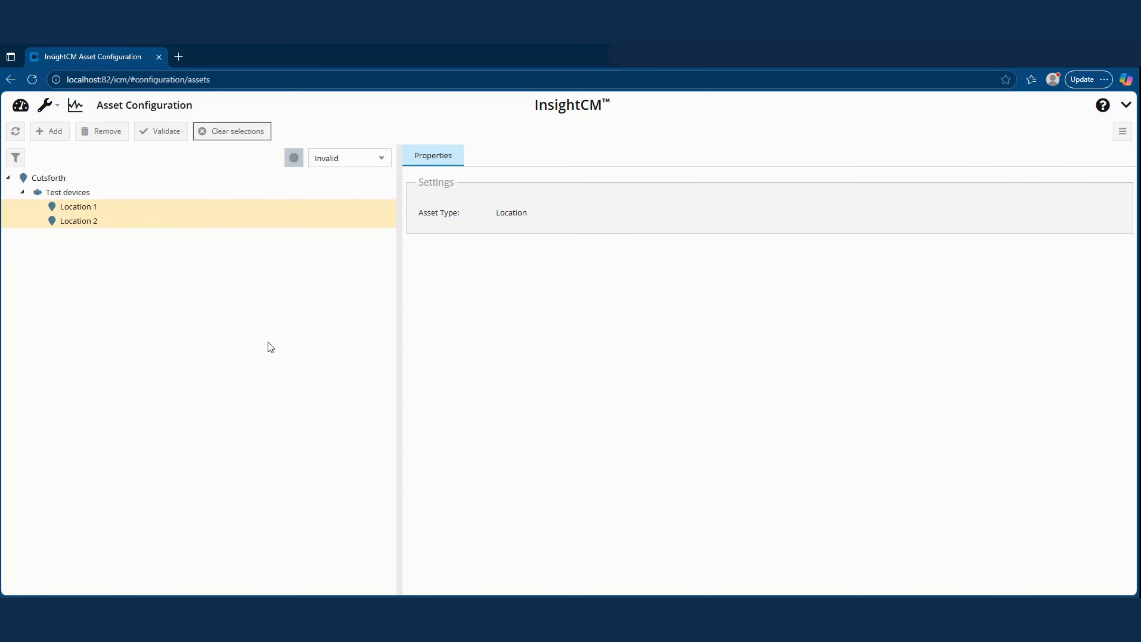
- Rename the Location 1 asset under Test devices as EMI
click(82, 209)
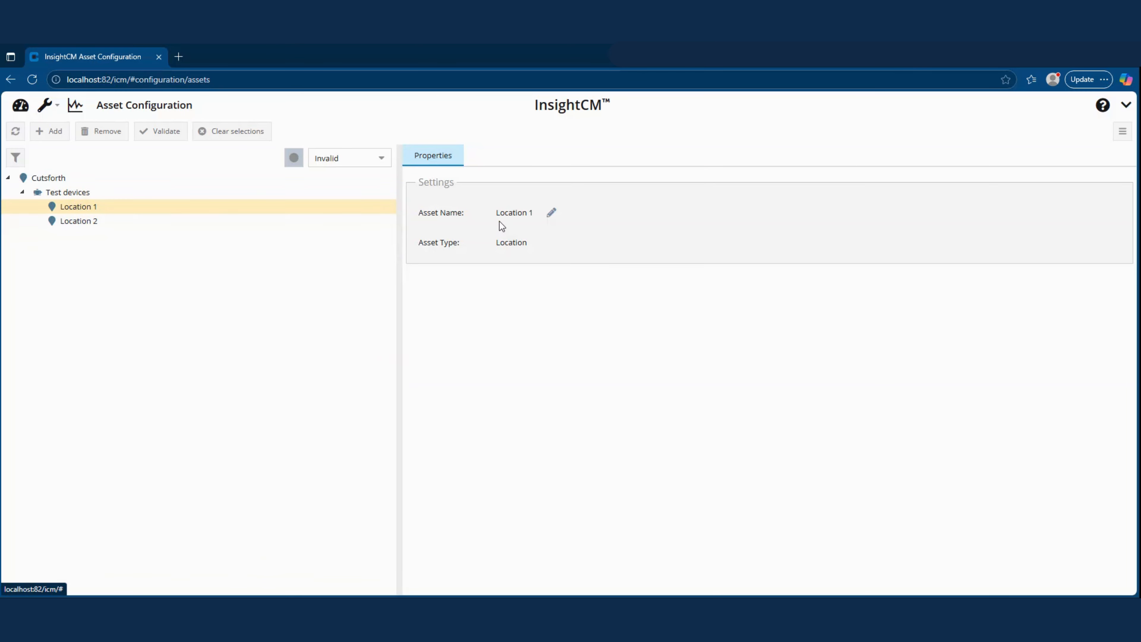
click(552, 213)
drag(538, 339, 456, 346)
text(EMI)
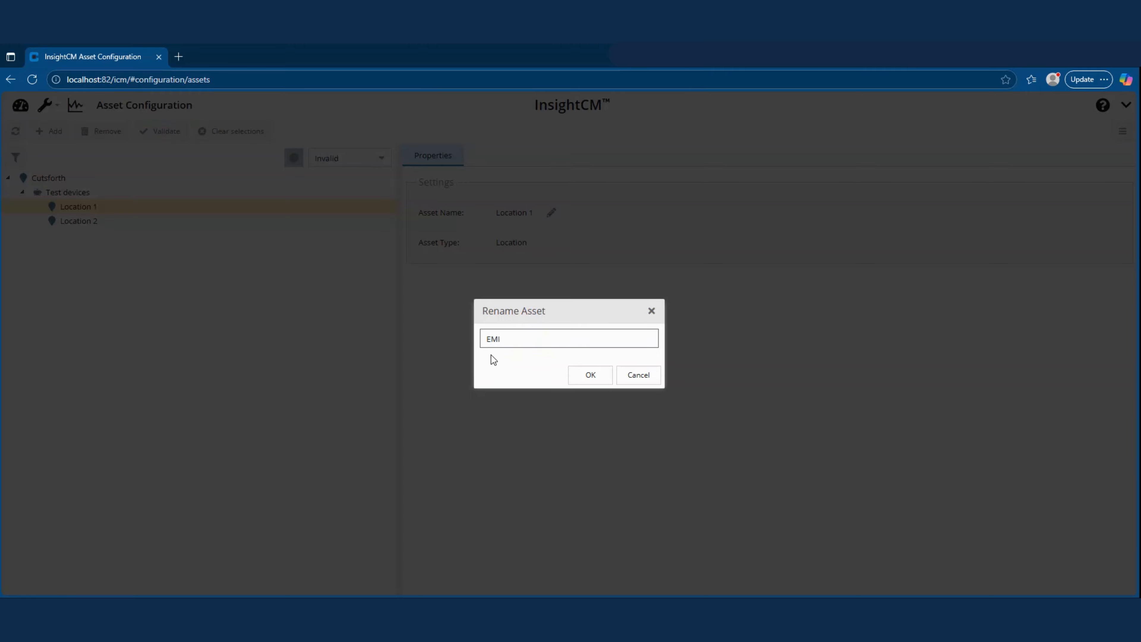
click(589, 375)
- Rename the Location 2 asset under Test devices as CMS
click(69, 222)
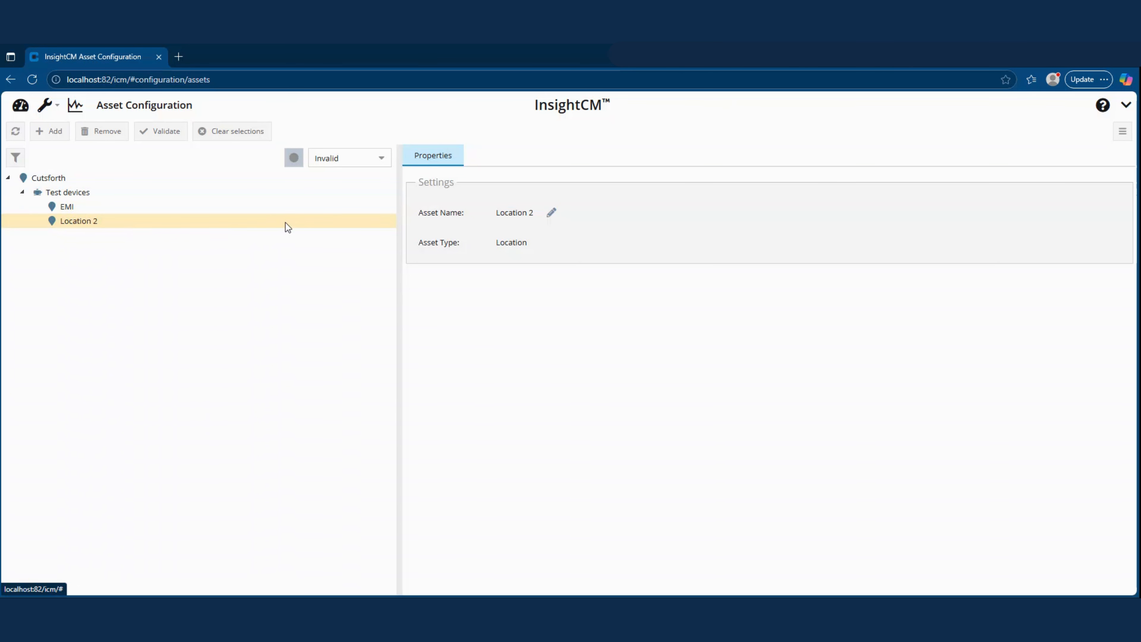
click(551, 213)
drag(562, 341, 472, 335)
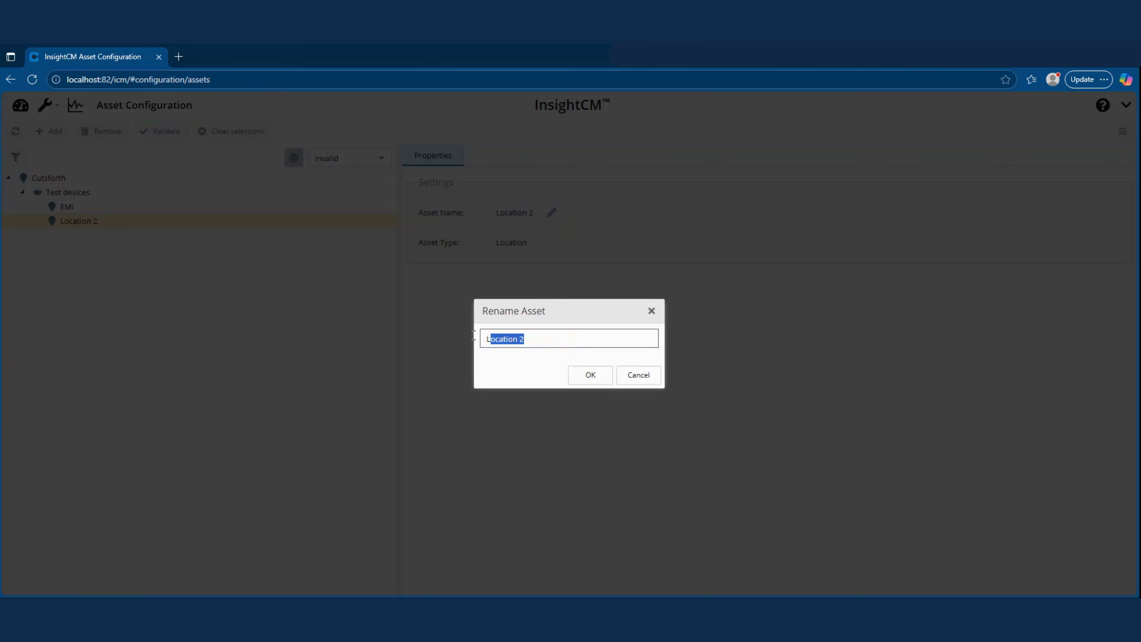
text(CMS)
click(600, 377)
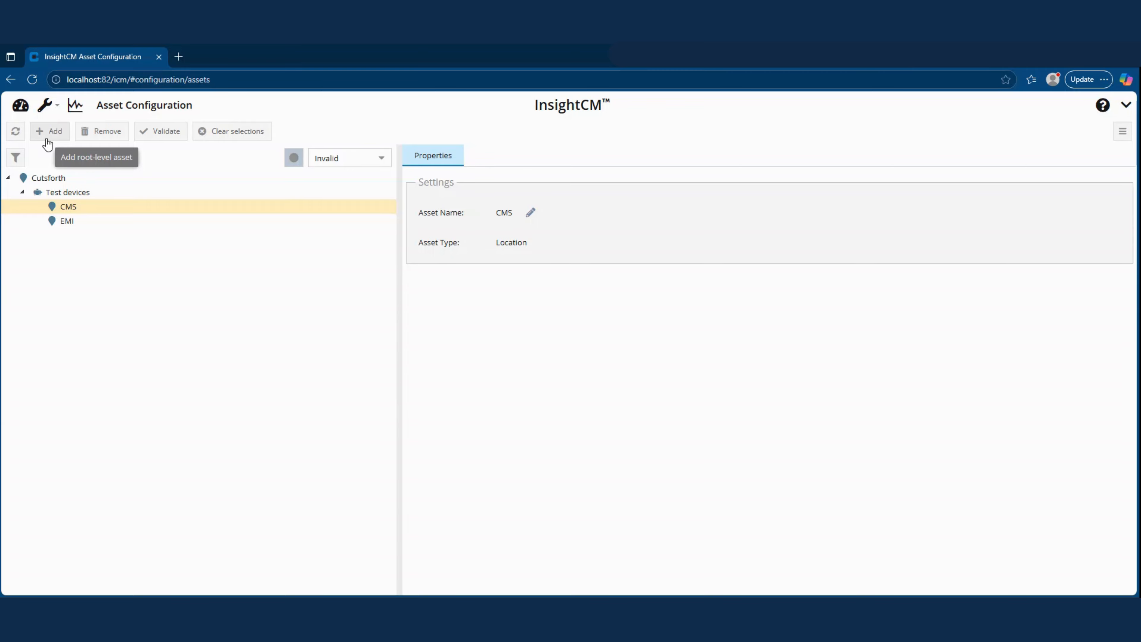
- Add three HFCT sensors of the EMI category under the EMI location
click(65, 224)
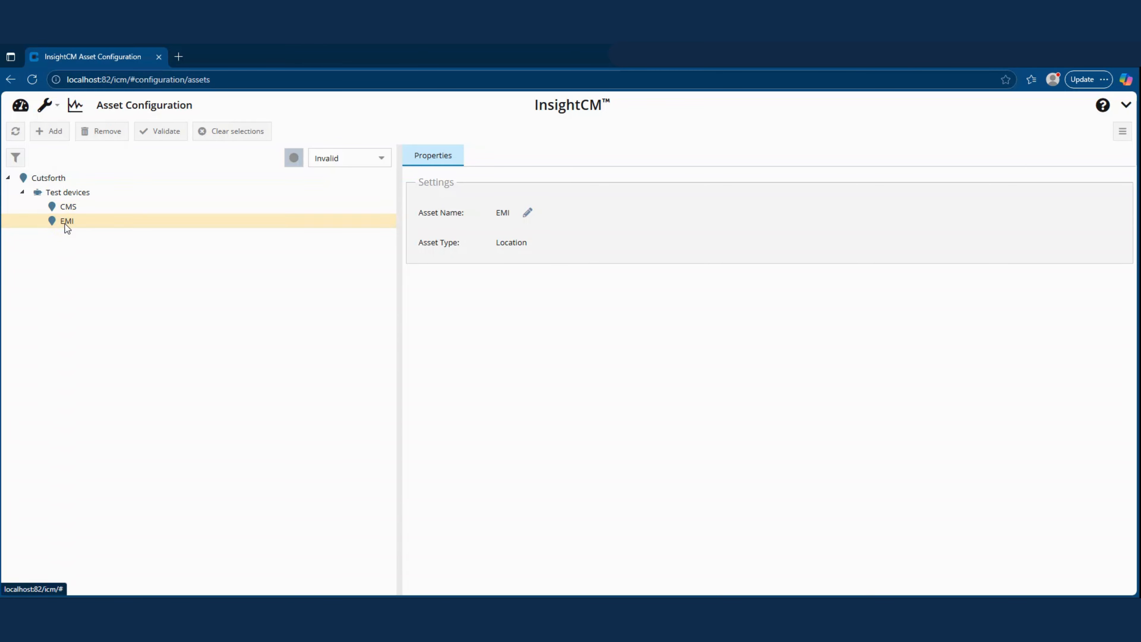
click(52, 133)
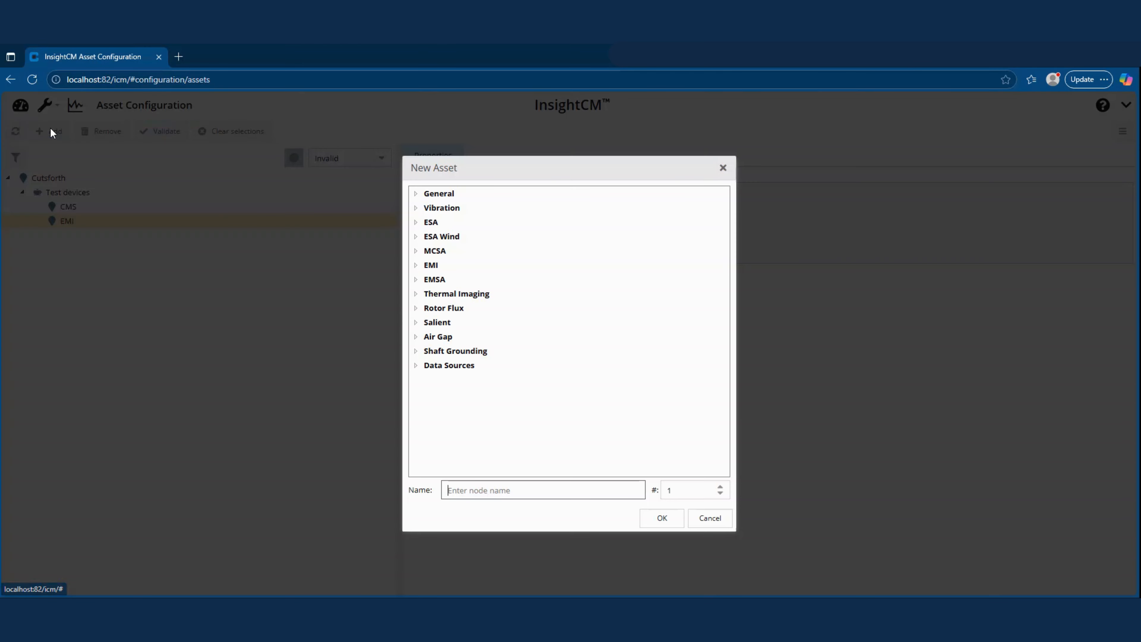
click(416, 265)
click(445, 284)
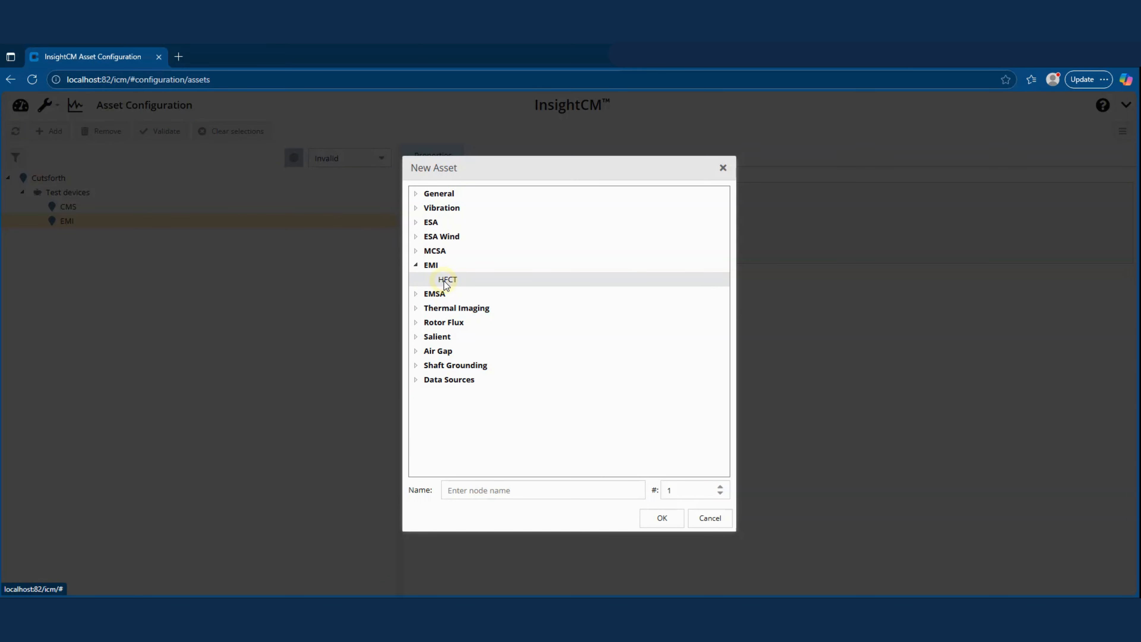
click(721, 488)
click(721, 488)
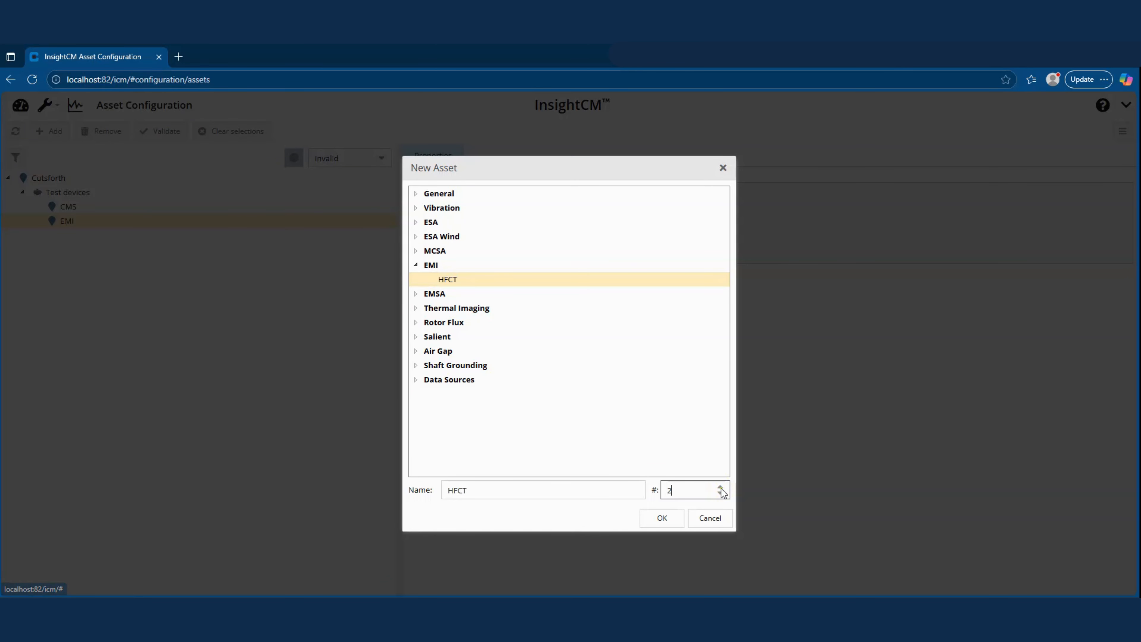
click(662, 520)
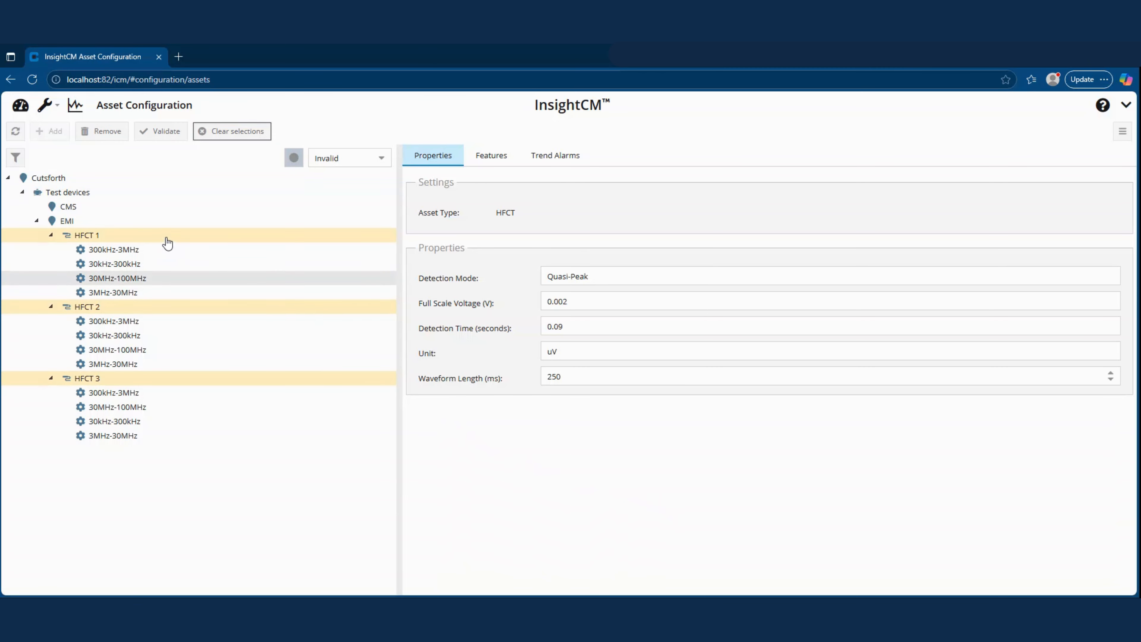
- Map sensor HFCT 1 to hardware channel Mod1/Ch0: NI 9770 in the EMI sensor settings of Test devices
click(85, 196)
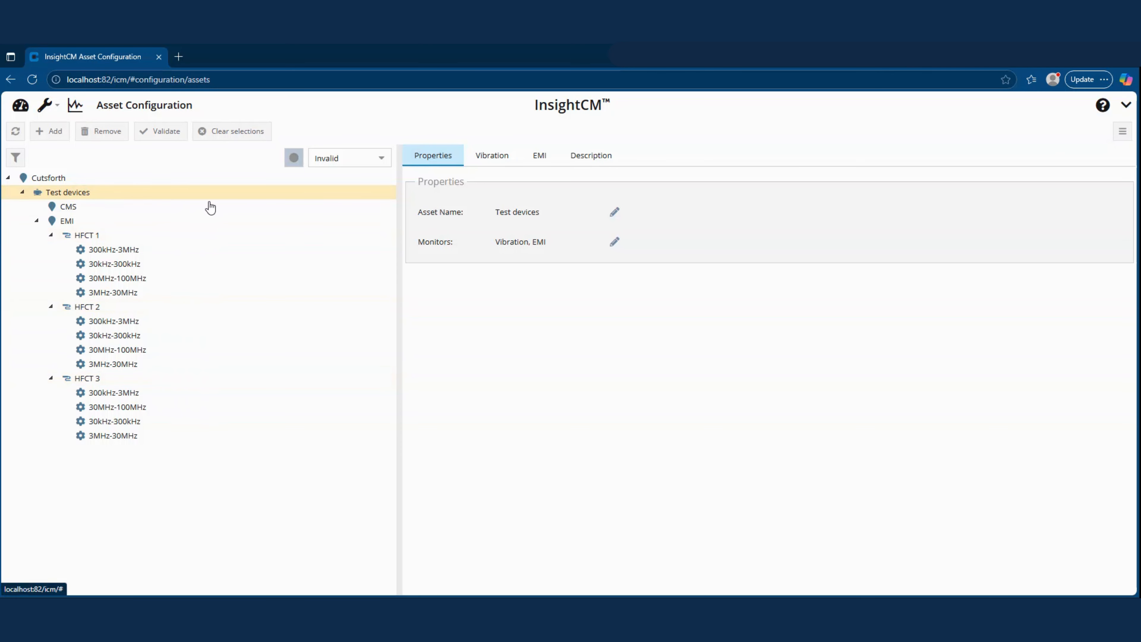
click(540, 155)
click(925, 338)
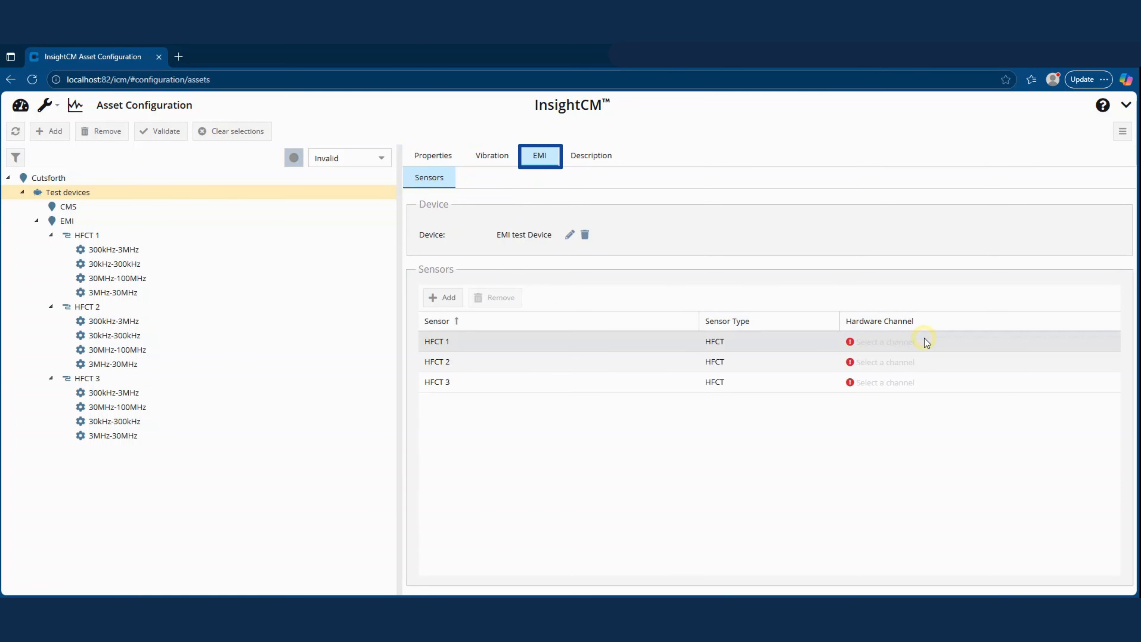
click(1110, 343)
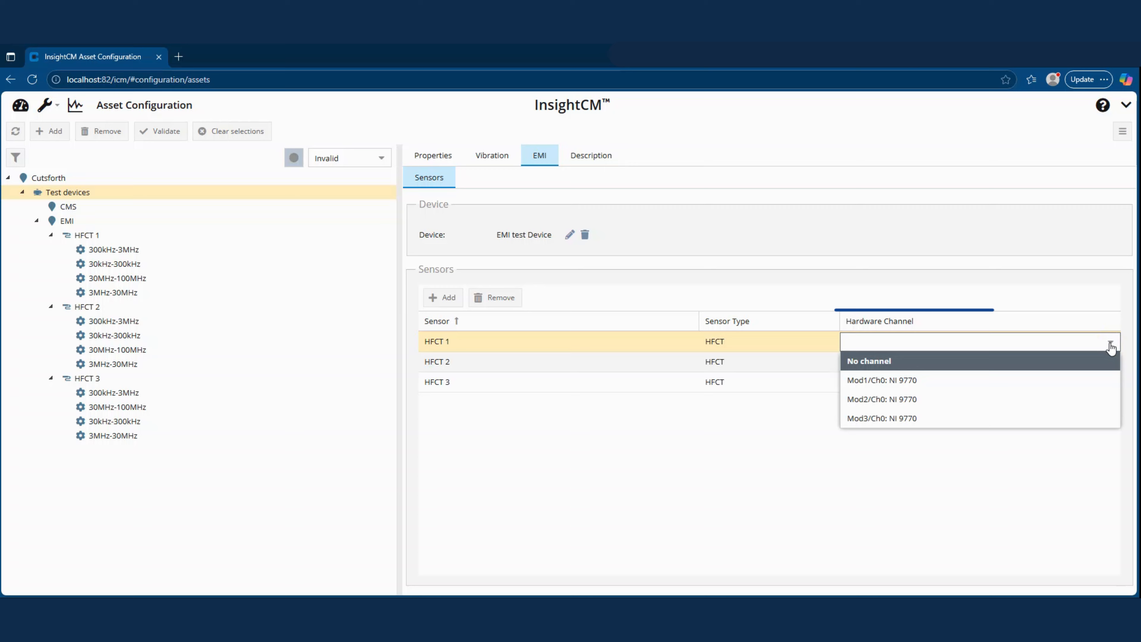
click(915, 380)
- Map sensor HFCT 2 to hardware channel Mod2/Ch0: NI 9770 and HFCT 3 to Mod3/Ch0: NI 9770
click(1080, 364)
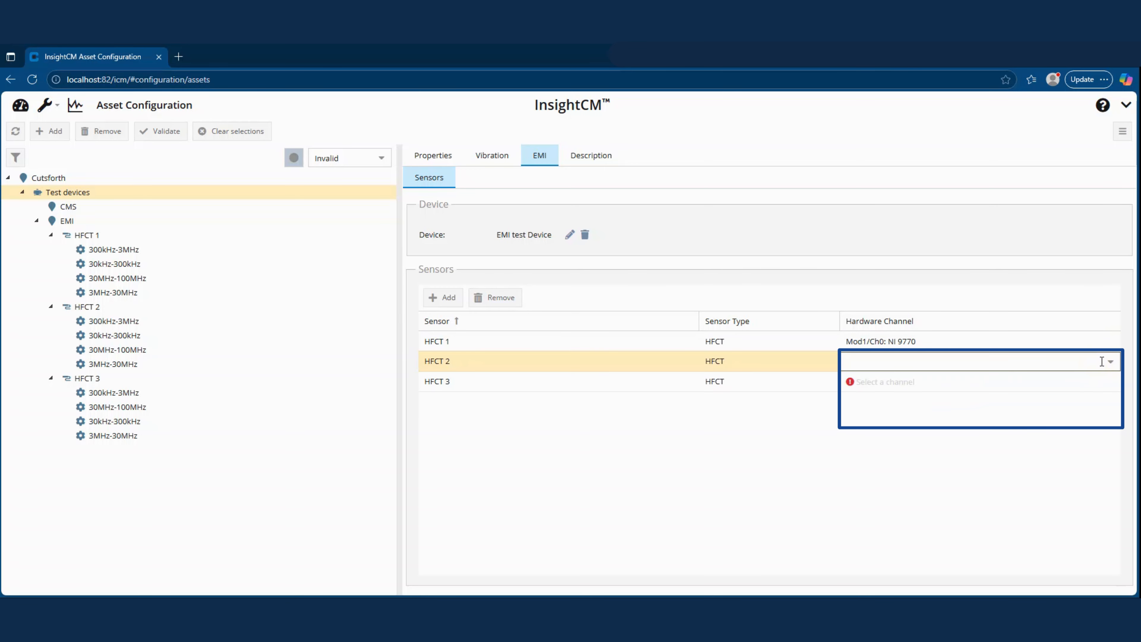
click(1111, 361)
click(1000, 399)
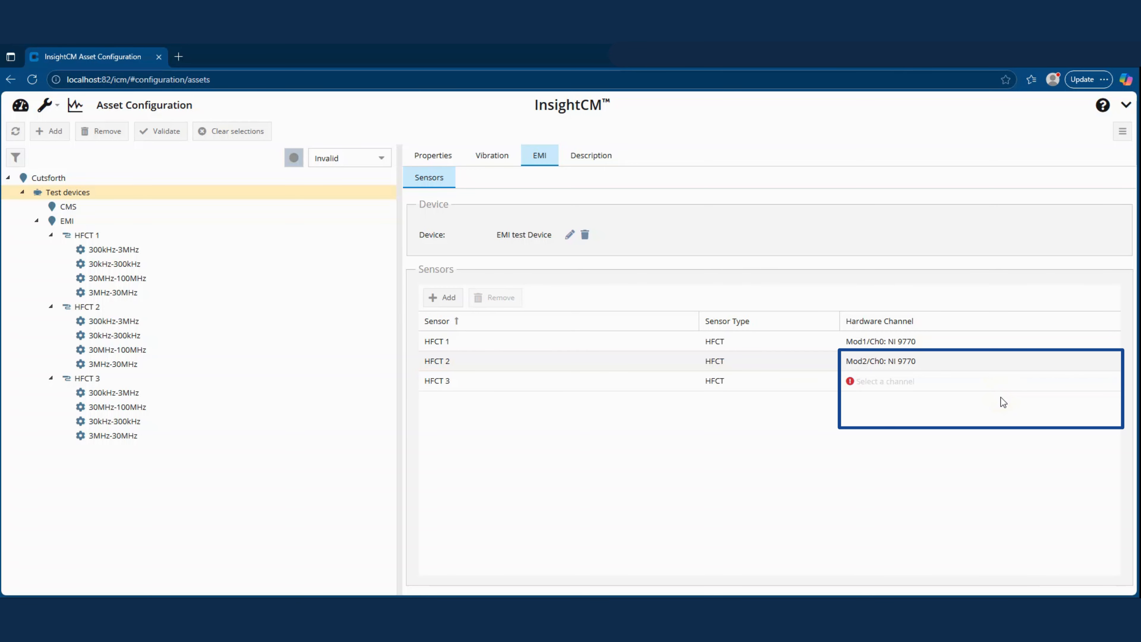
click(1060, 382)
click(1110, 382)
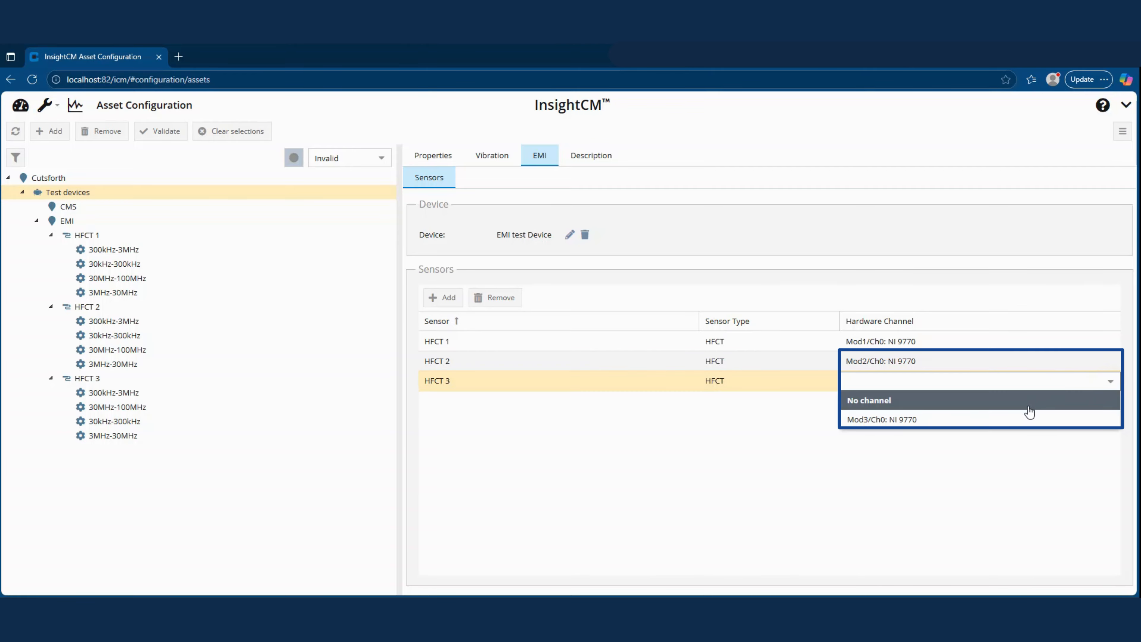
click(1015, 418)
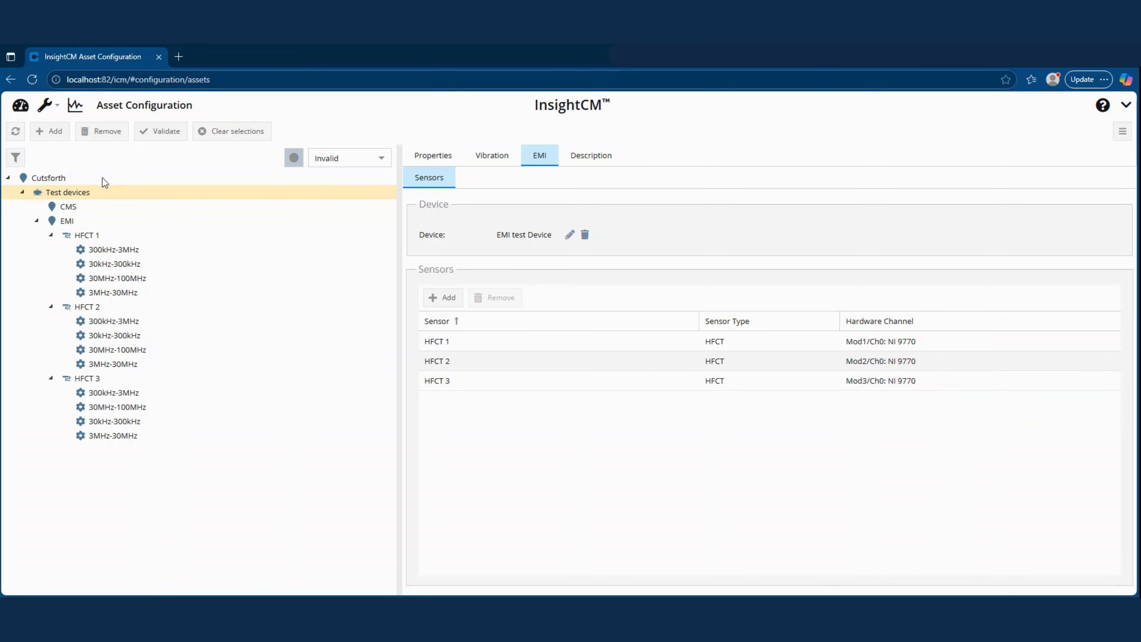
- Send the updated configuration to EMI test Device from the device configuration page
click(45, 104)
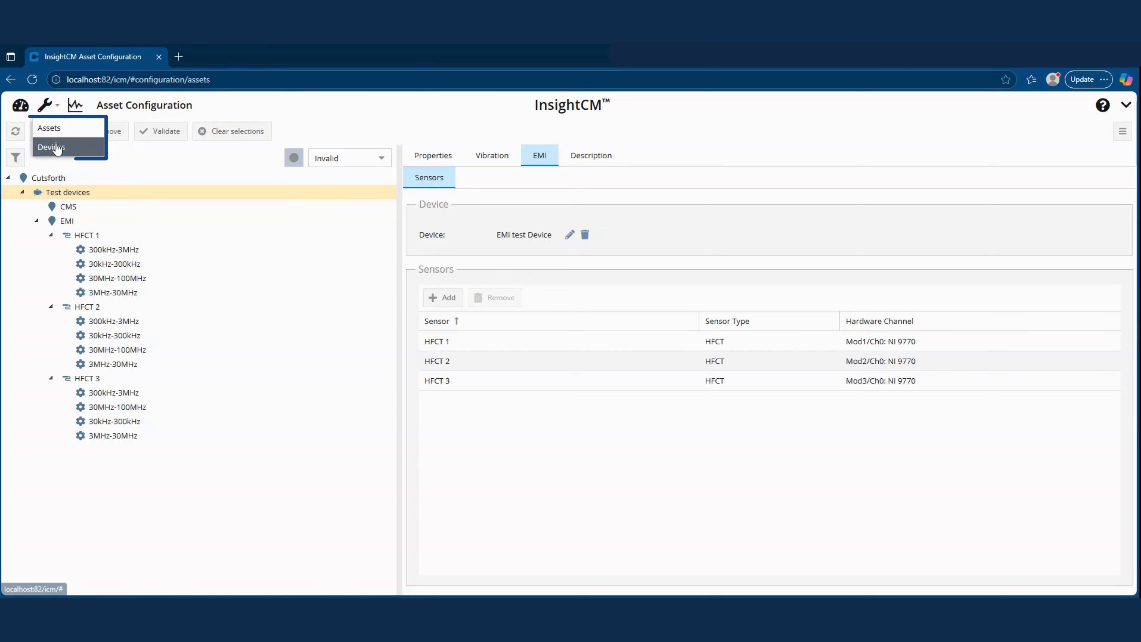
click(56, 143)
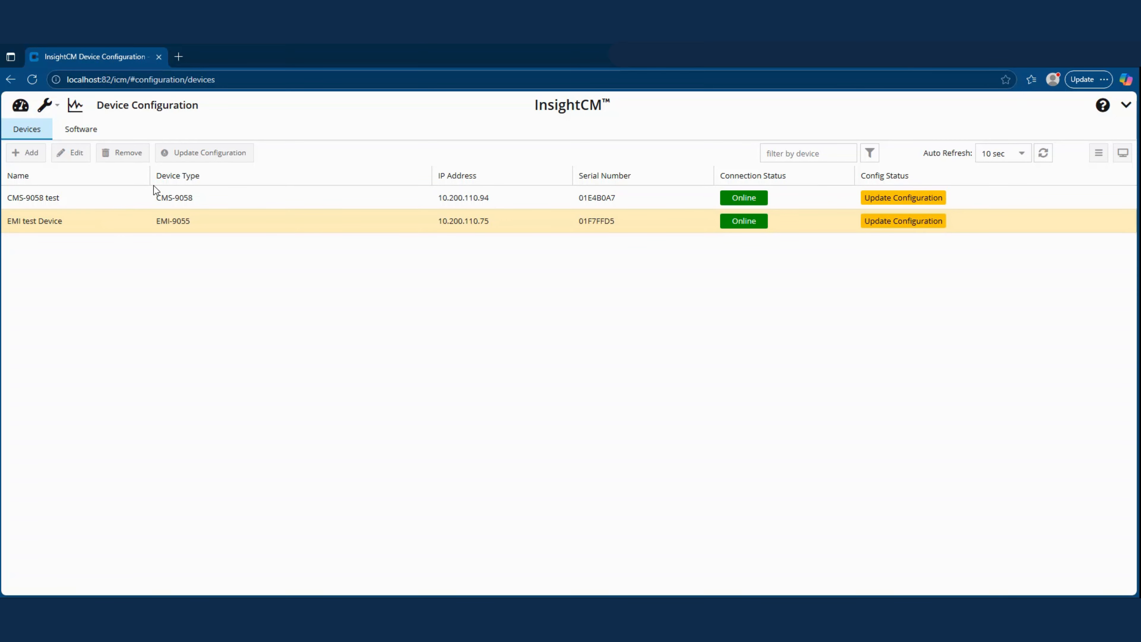
click(194, 156)
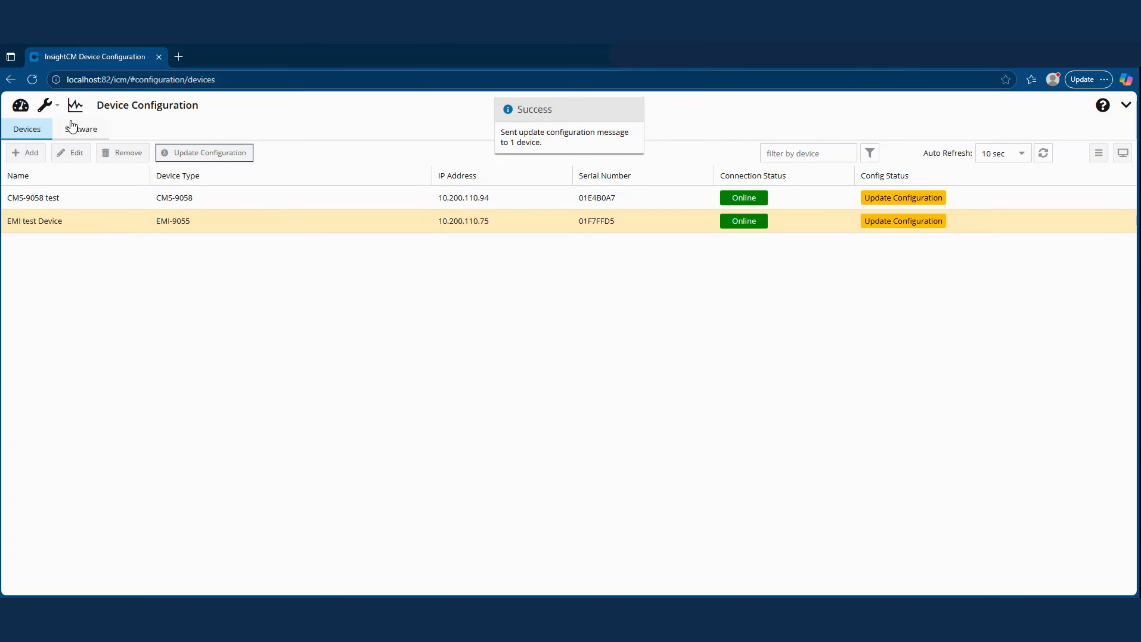
- Add one Accelerometer sensor of the Vibration CMS category under the CMS location of Test devices in the asset configuration
click(54, 106)
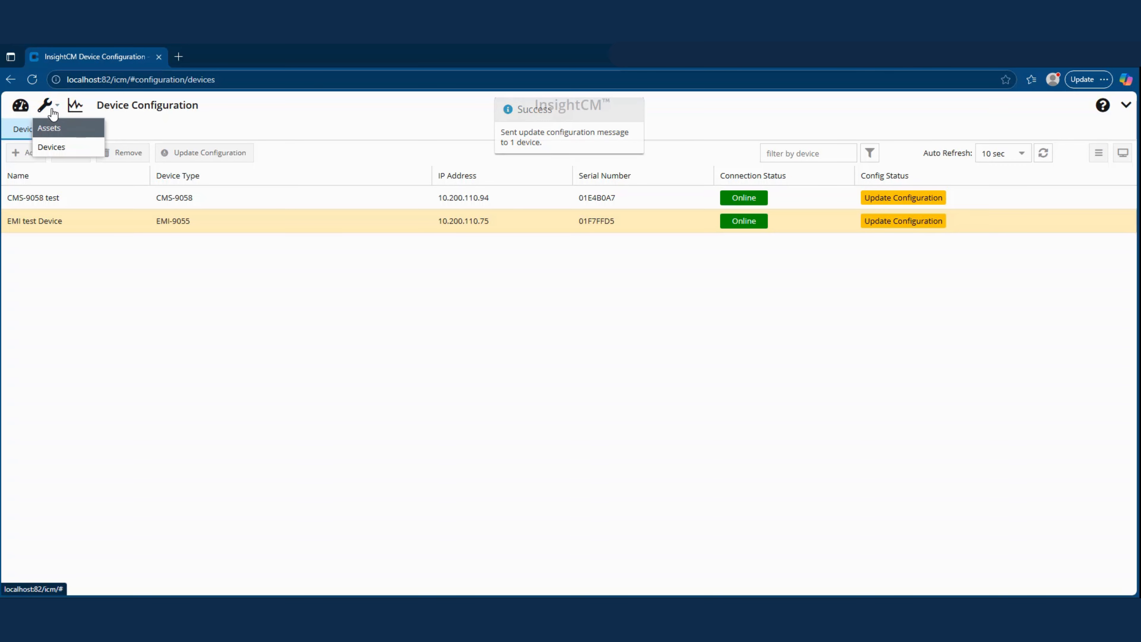
click(60, 128)
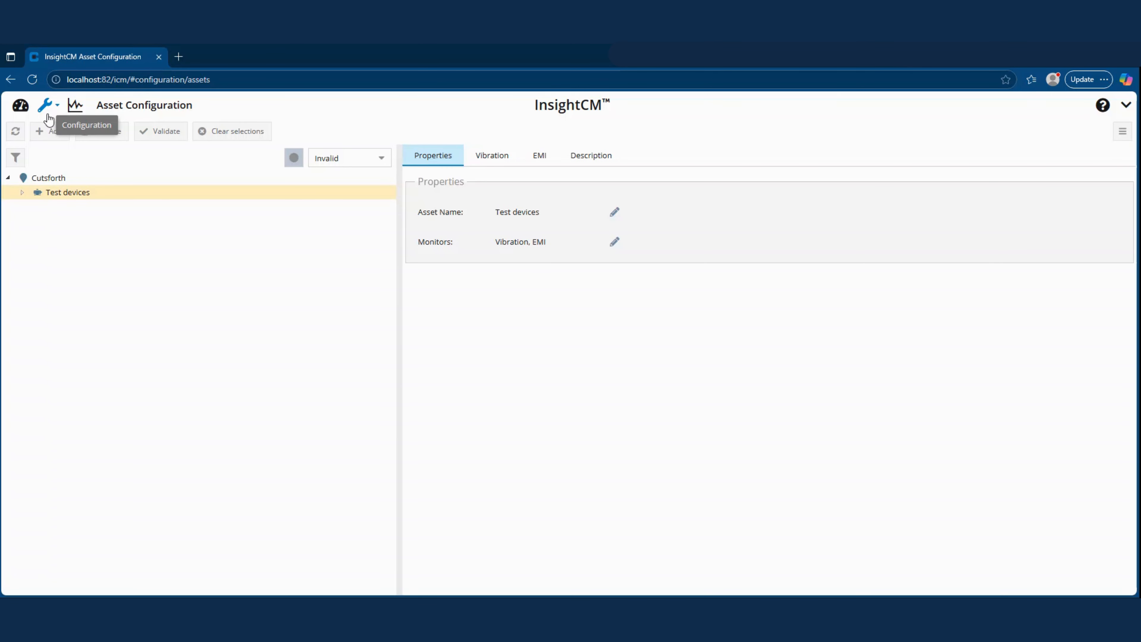
click(23, 192)
click(64, 211)
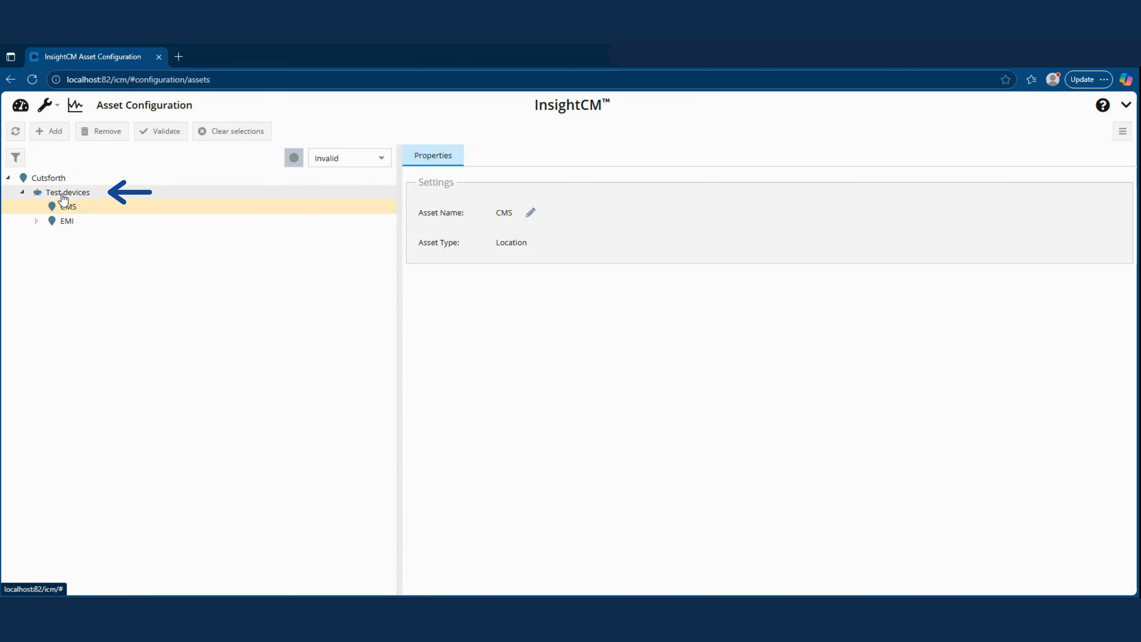
click(44, 133)
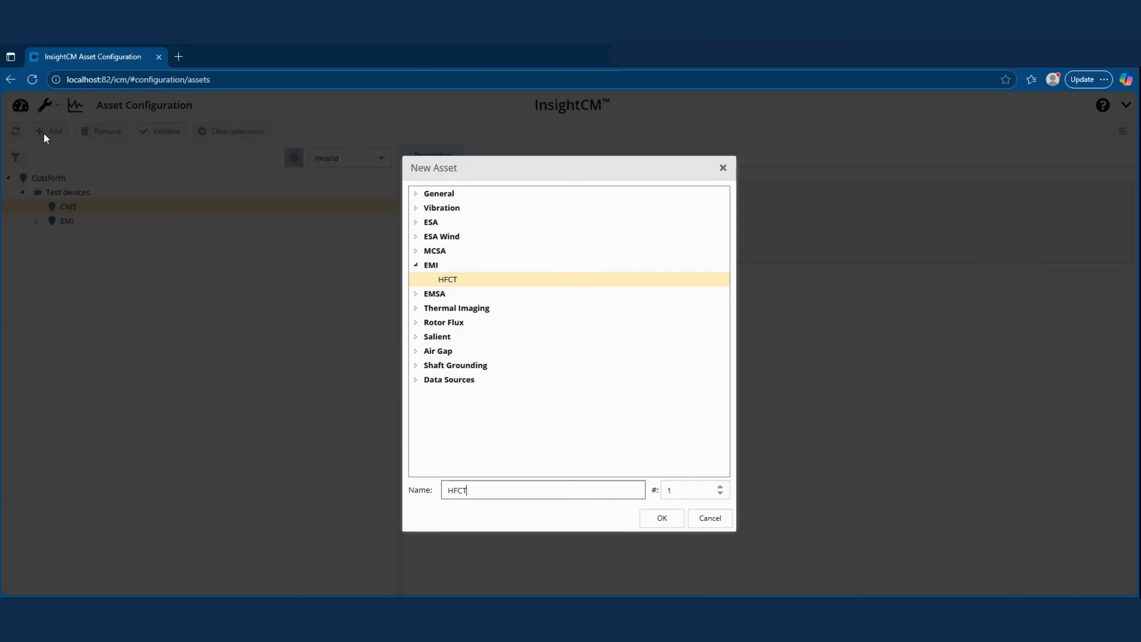
click(417, 209)
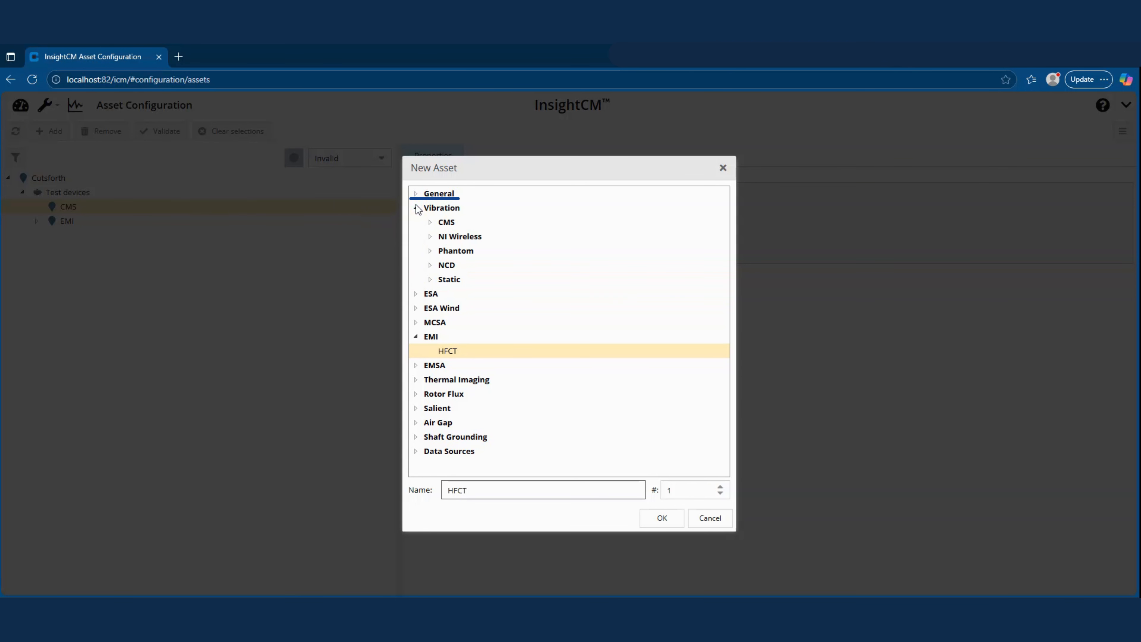
click(431, 223)
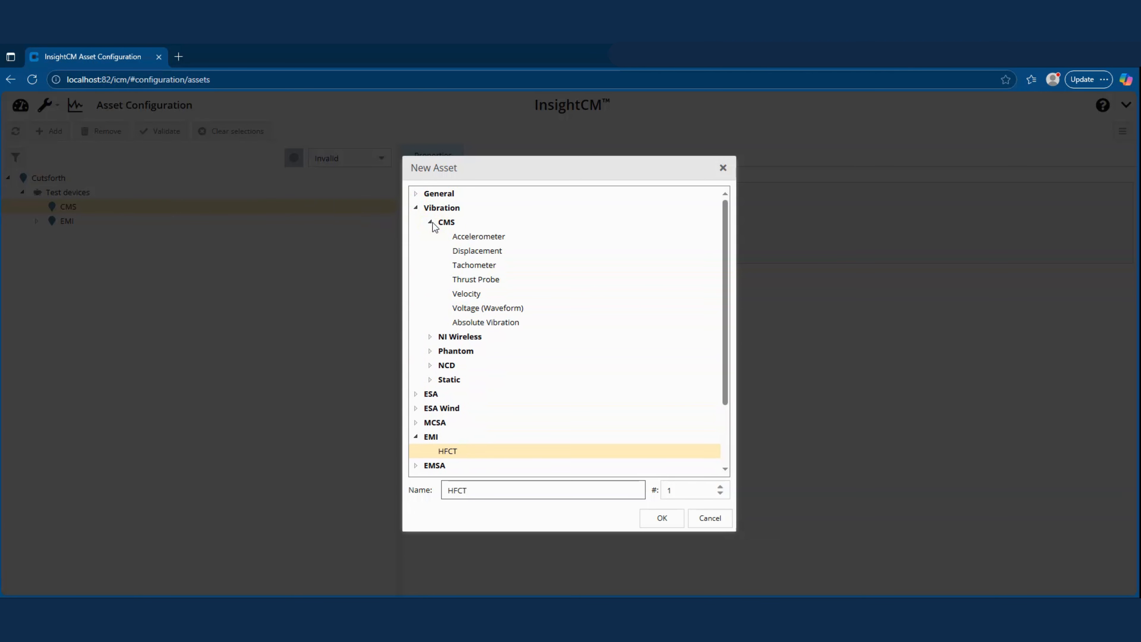
click(465, 237)
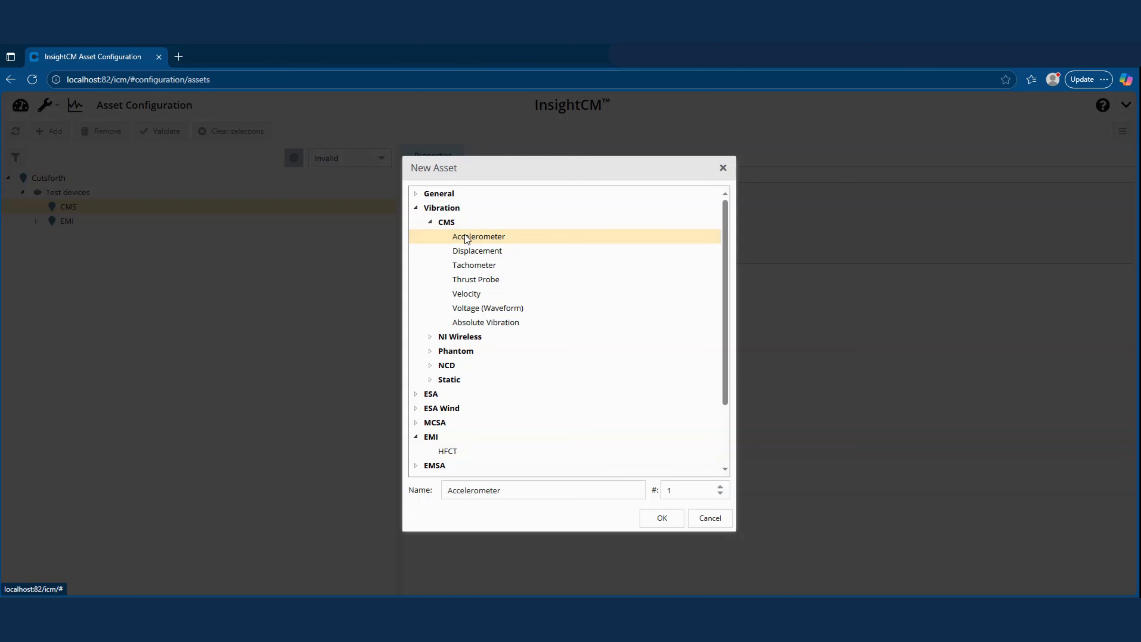
click(658, 517)
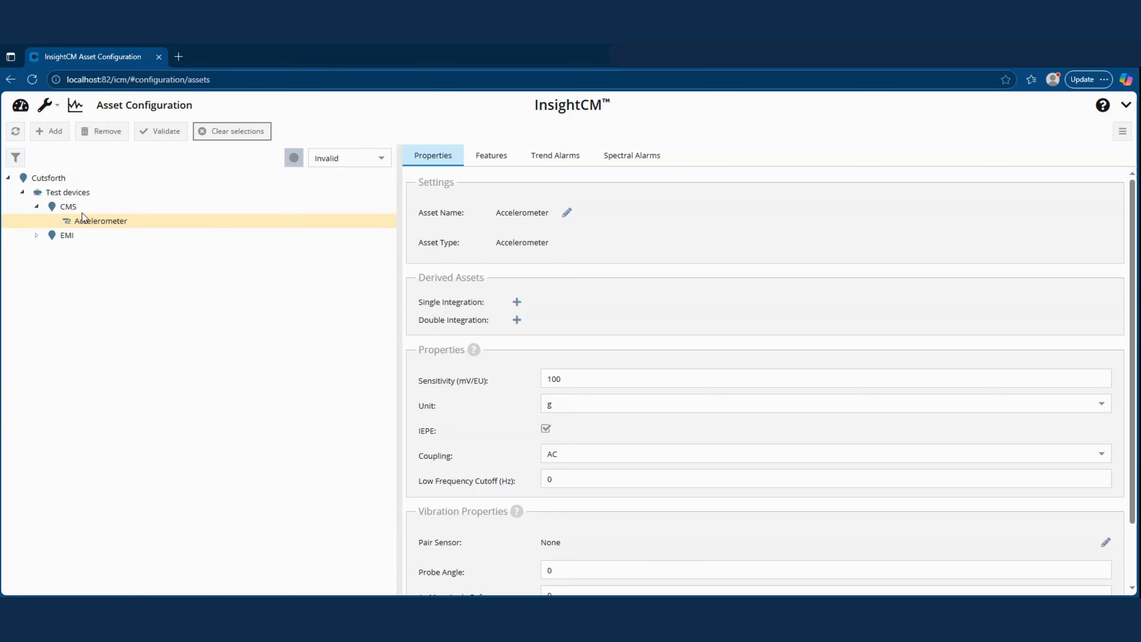
- Add a Displacement sensor and a Tachometer sensor of the Vibration CMS category under the CMS location
click(70, 208)
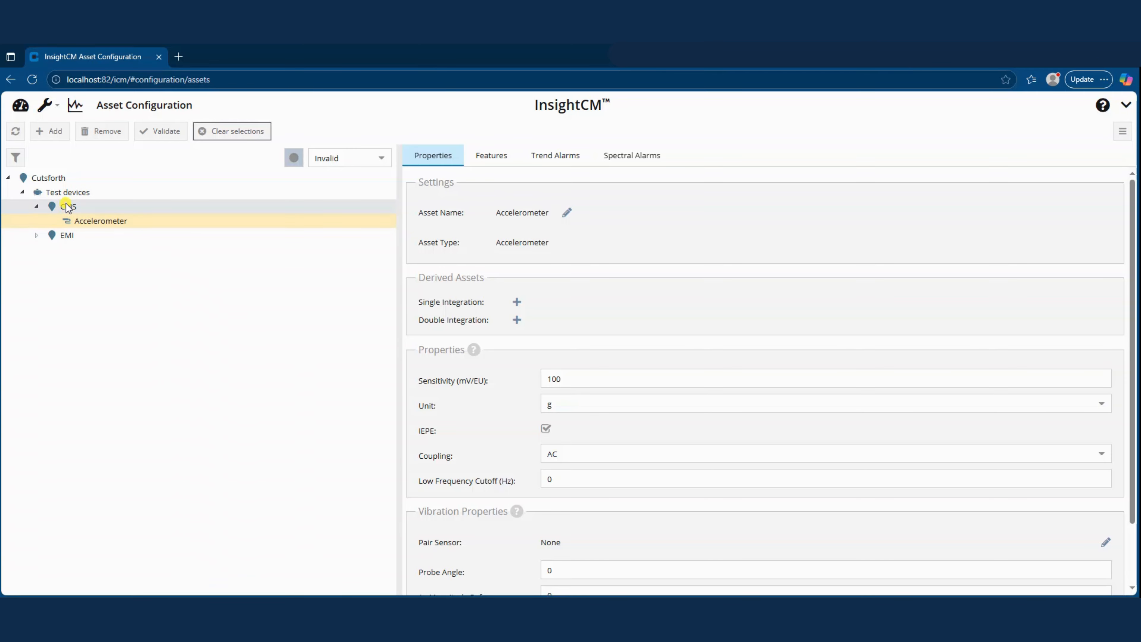
click(57, 131)
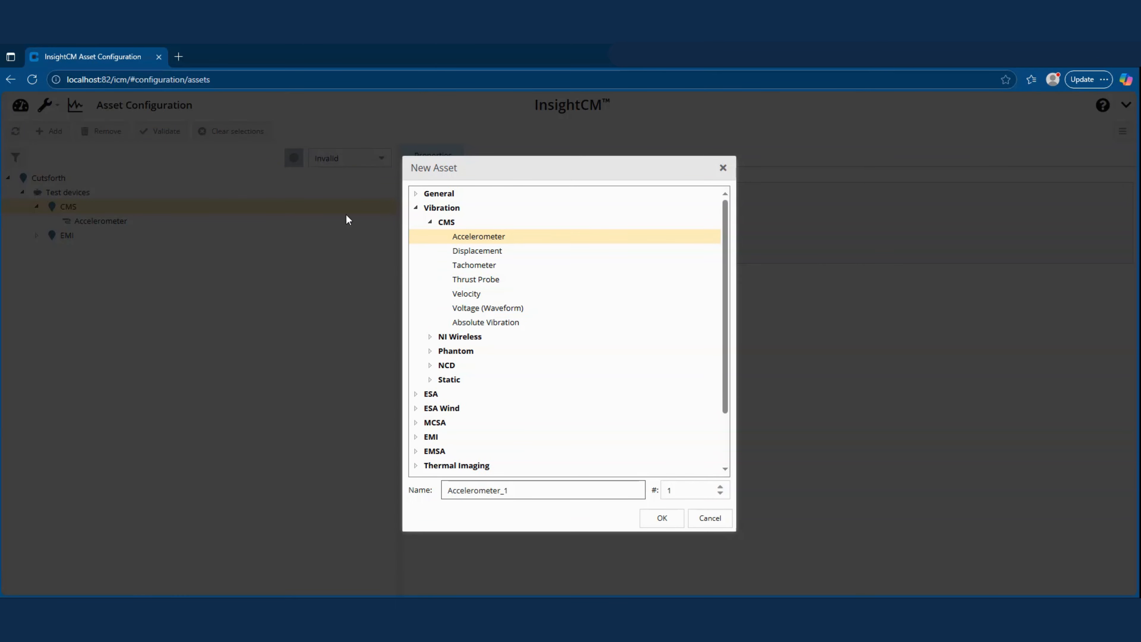
click(478, 251)
click(662, 519)
click(65, 207)
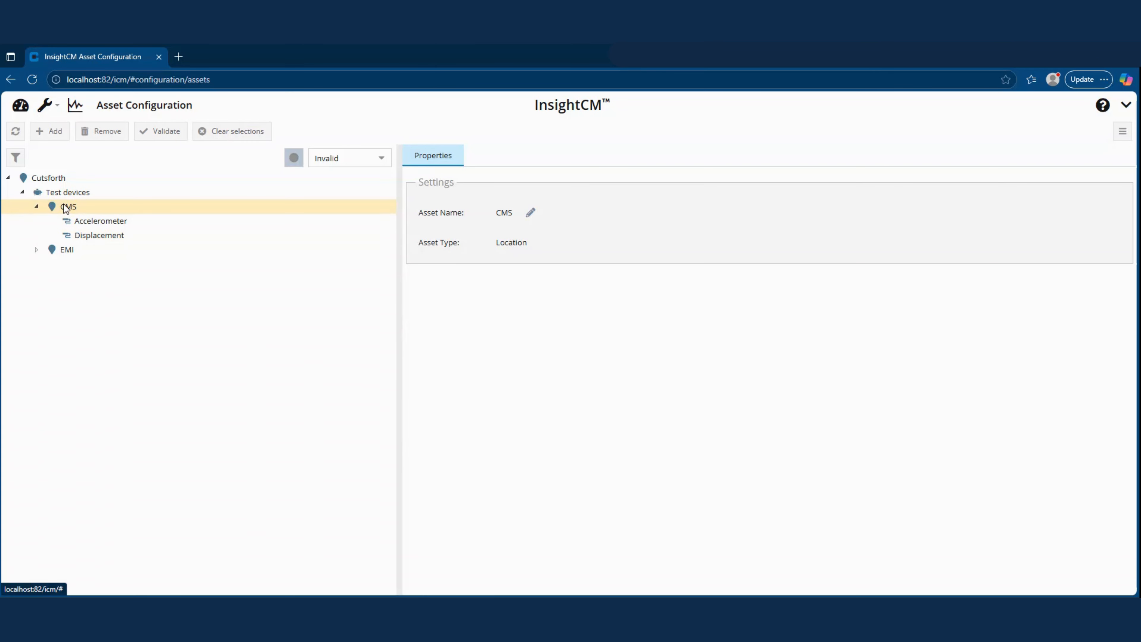
click(53, 131)
click(463, 265)
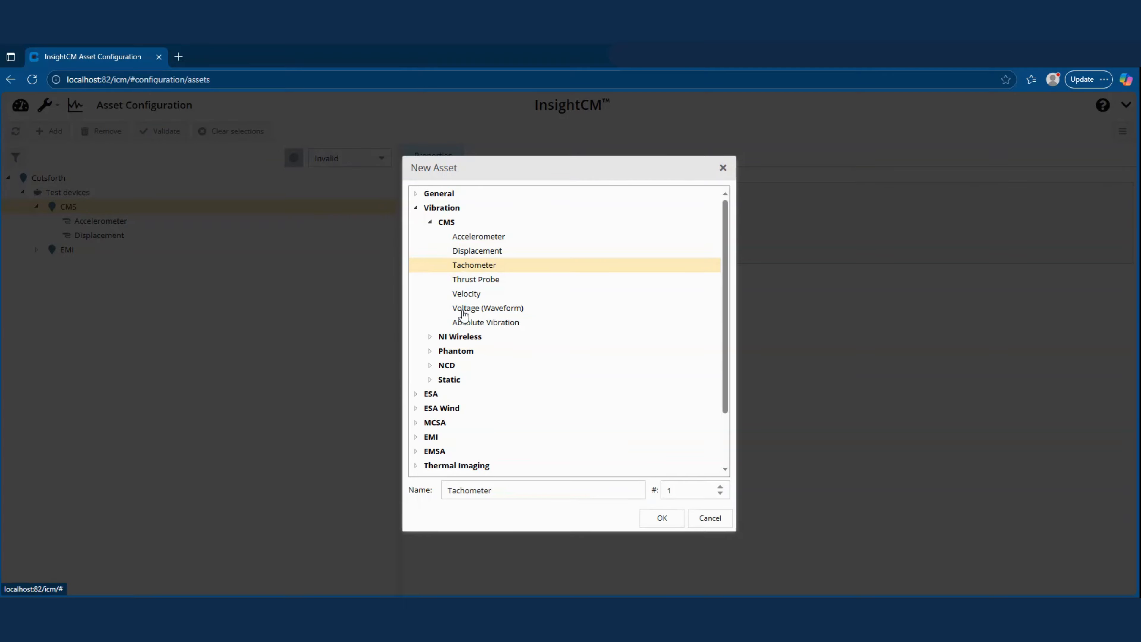
click(662, 519)
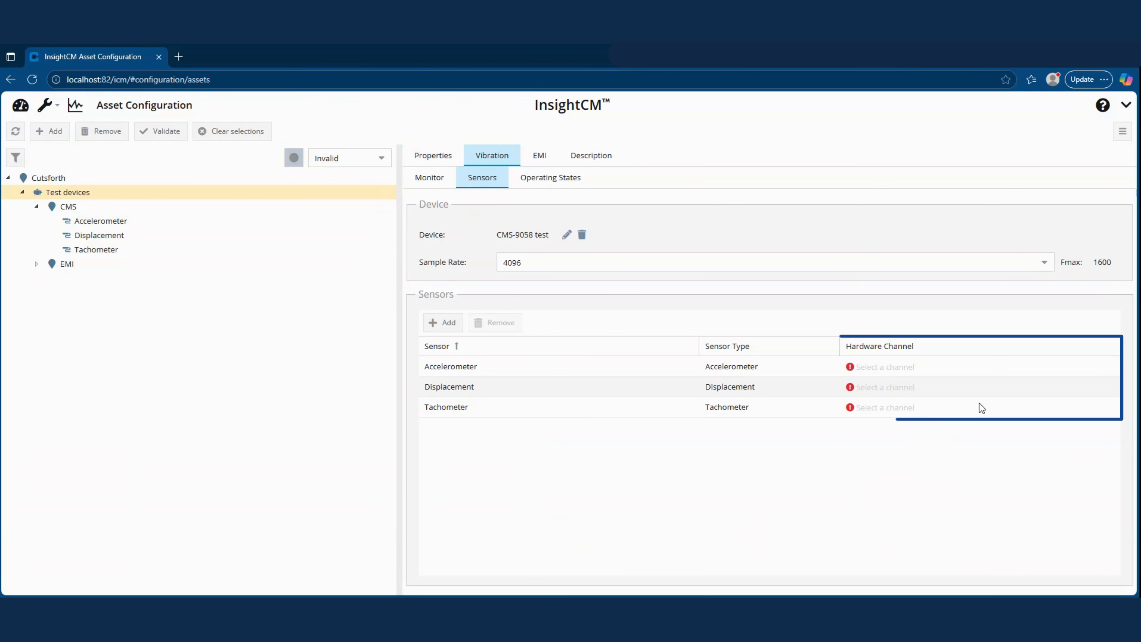
- In the Vibration sensor settings of Test devices, map Accelerometer to Mod1/Ch0: NI 923x and Displacement to Mod1/Ch1: NI 923x
click(1102, 365)
click(1109, 367)
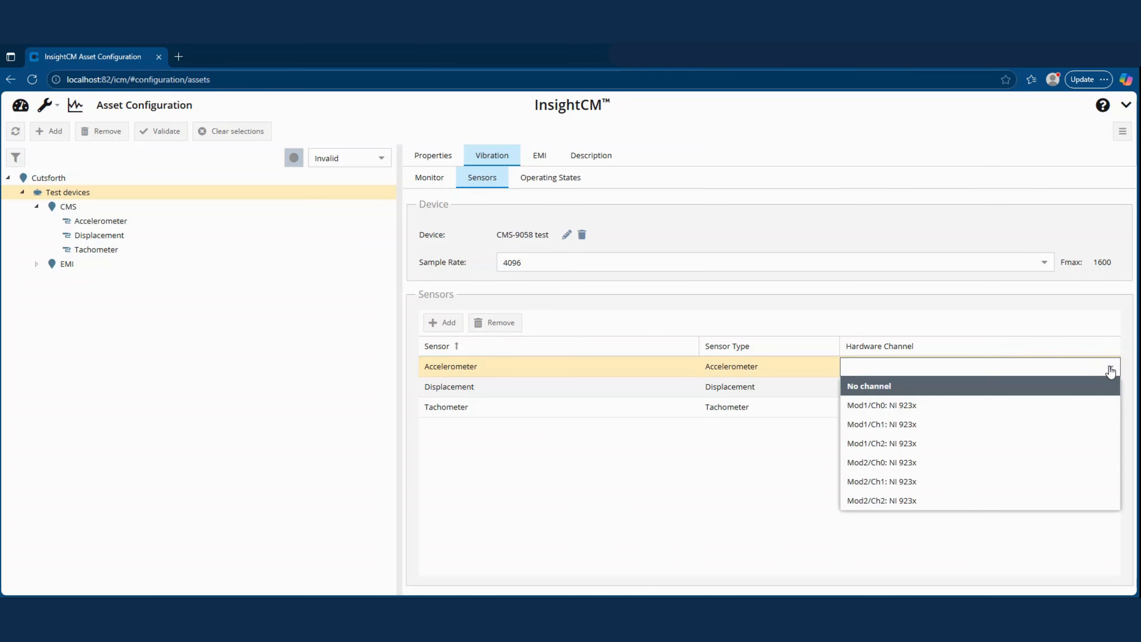
click(1019, 404)
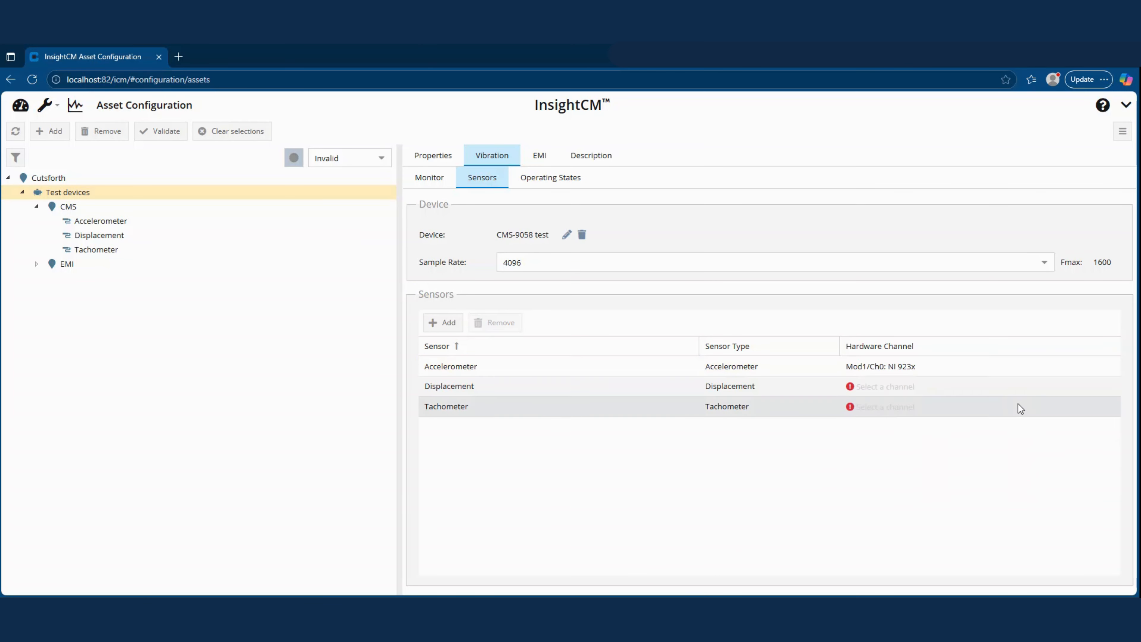
click(1101, 387)
click(1110, 386)
click(1014, 430)
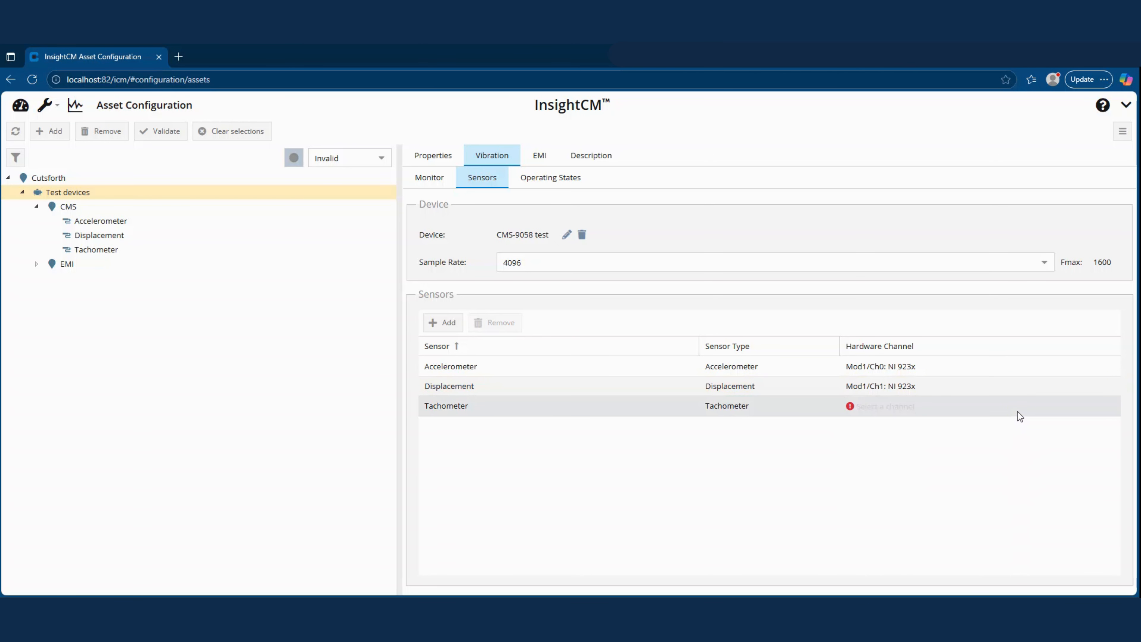
- Map the Tachometer sensor to hardware channel Mod1/Ch2: NI 923x
click(1101, 406)
click(1110, 406)
click(1017, 444)
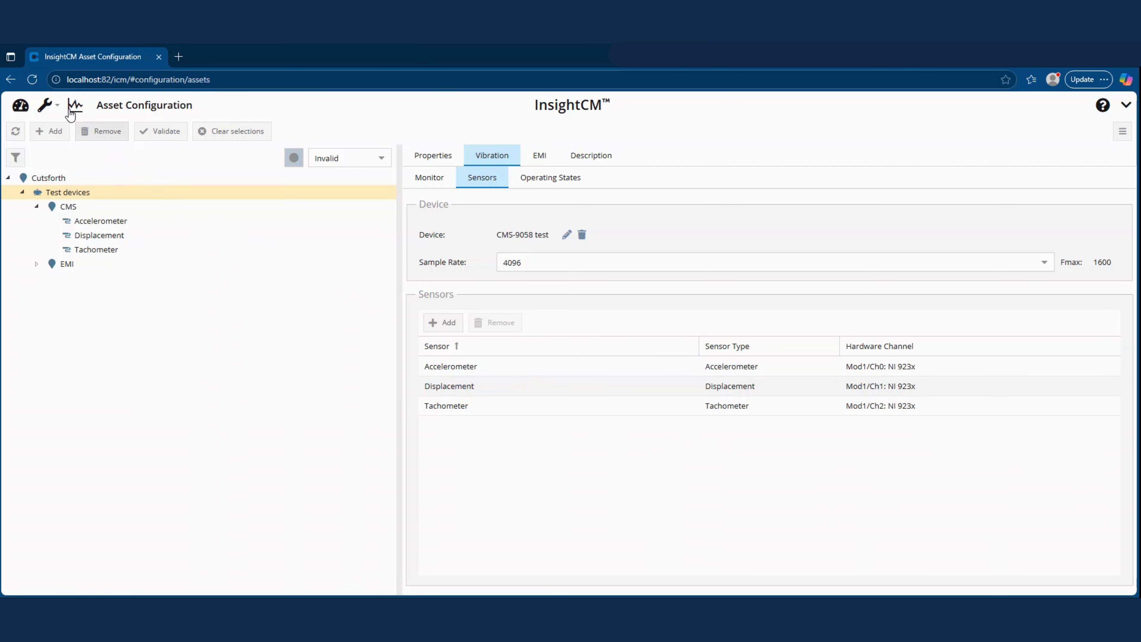
- Open the Test Panel of the CMS-9058 test device from the device configuration page
click(45, 104)
click(55, 146)
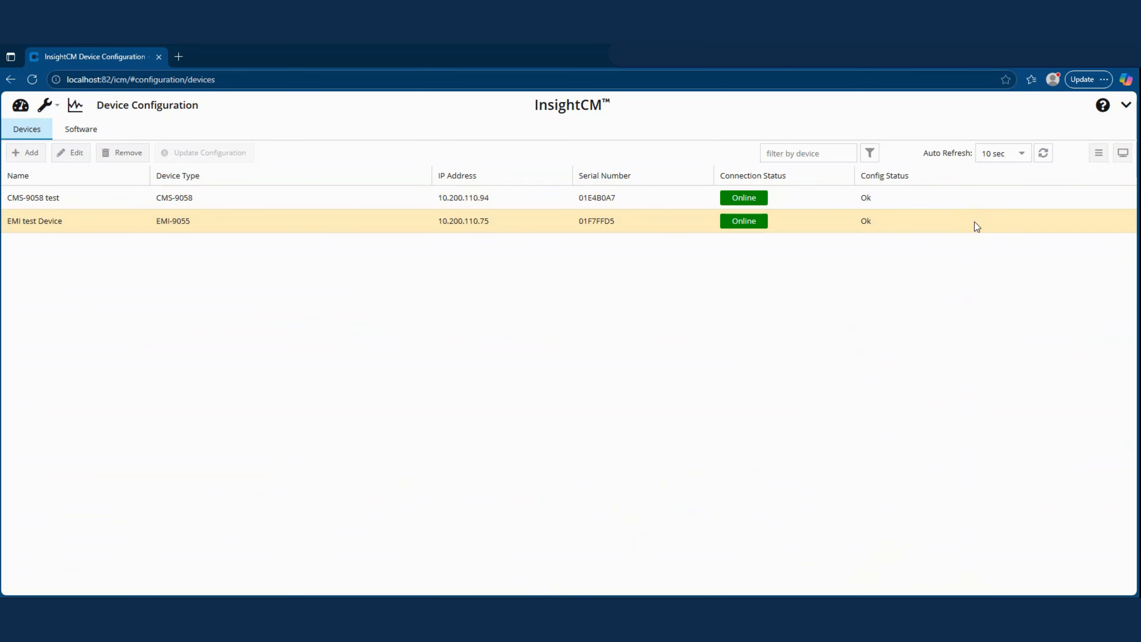
click(1045, 195)
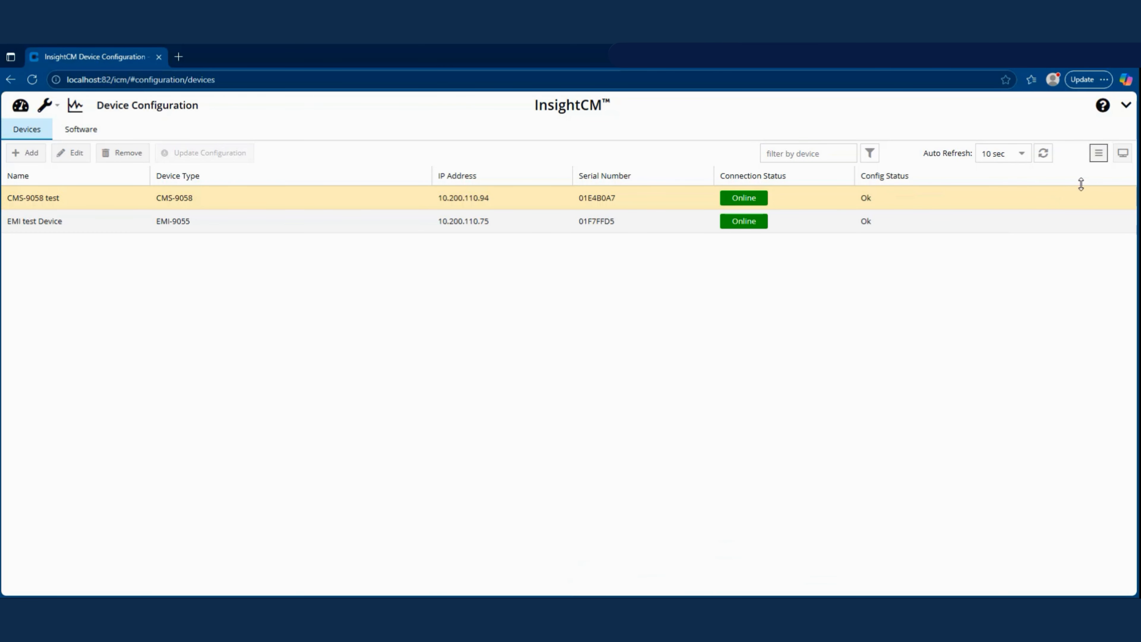
click(1123, 153)
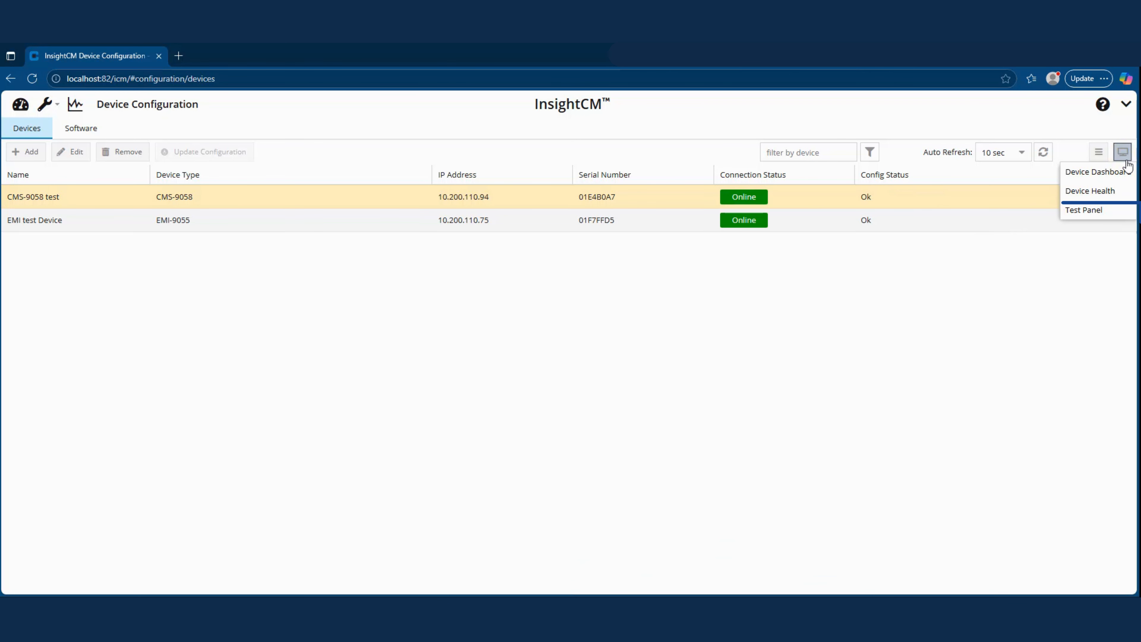
click(1086, 211)
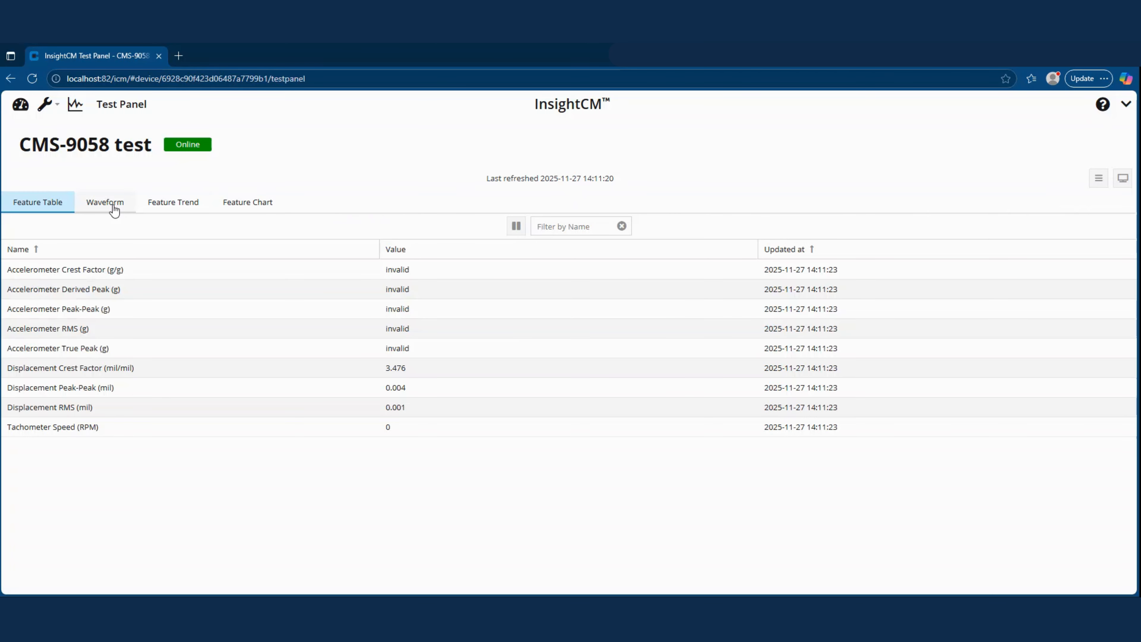
- View the live waveforms of the CMS-9058 test device, switching from the Accelerometer channel to Displacement and Tachometer
click(114, 207)
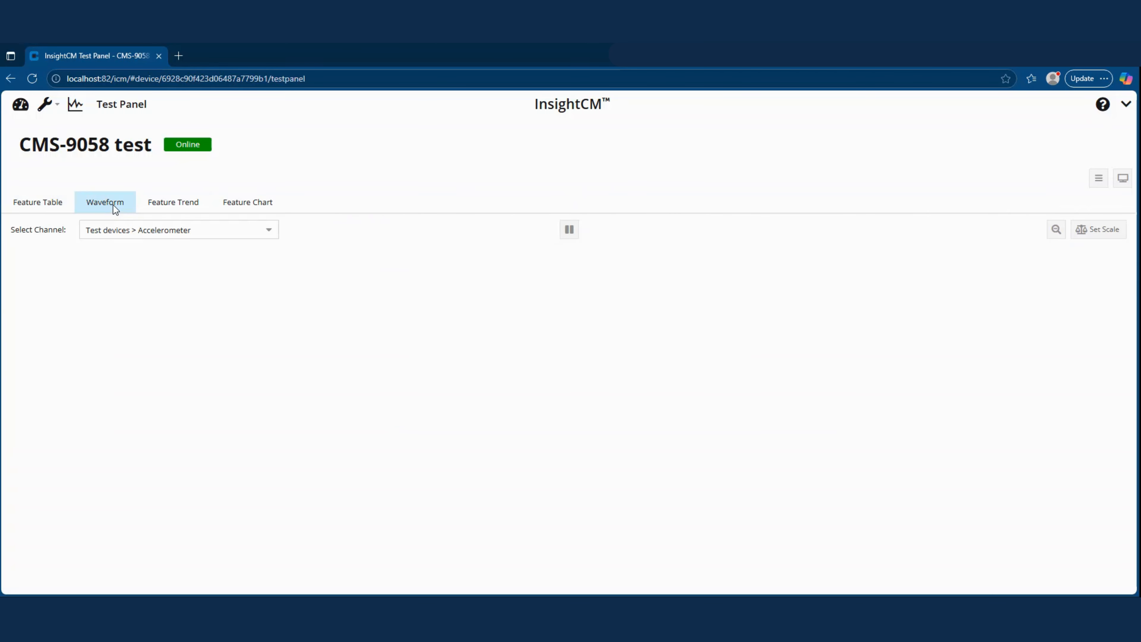
click(269, 231)
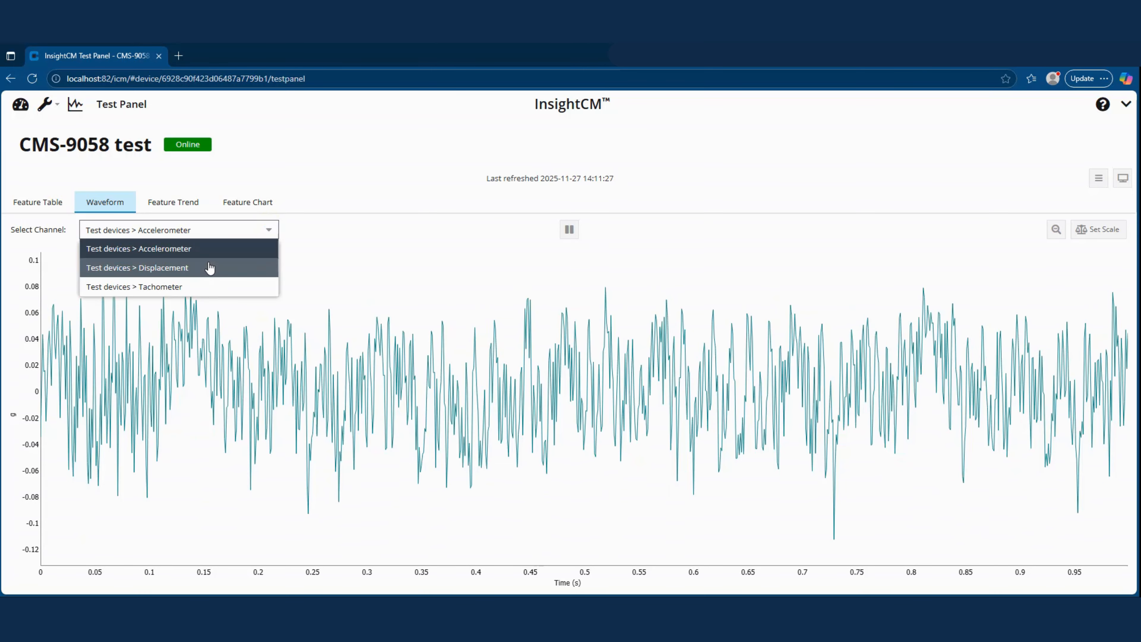
click(208, 266)
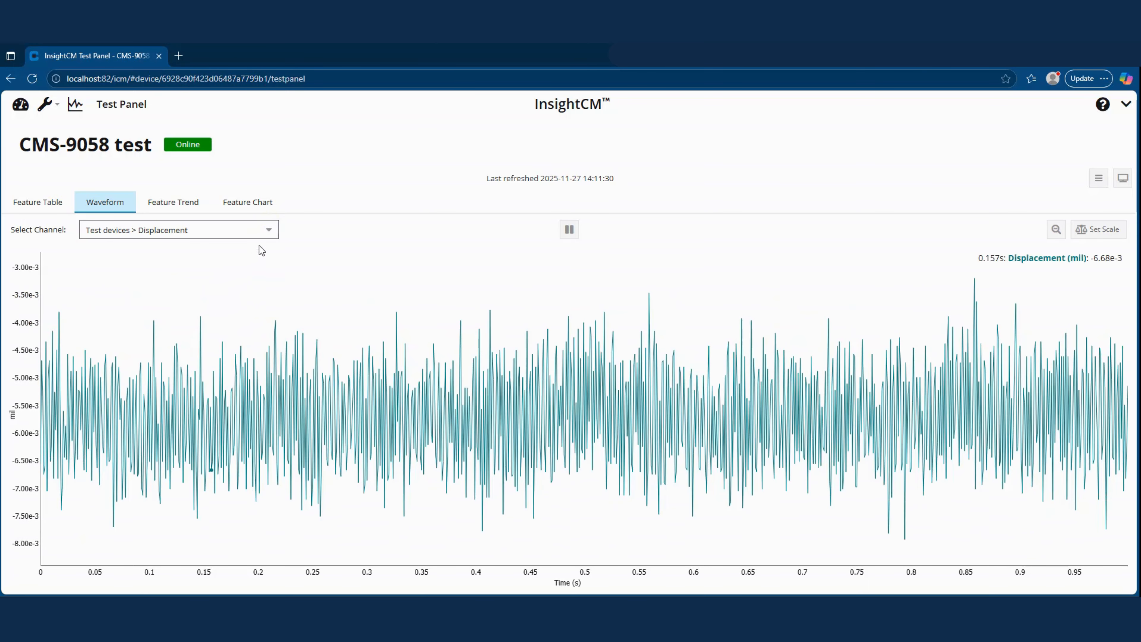
click(271, 235)
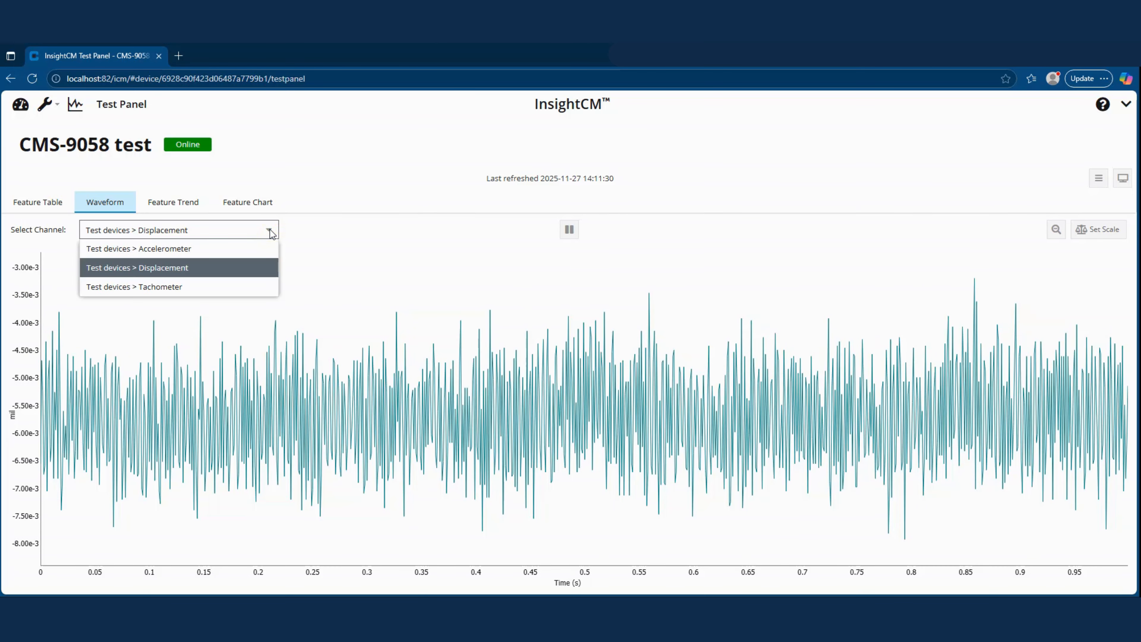
click(177, 287)
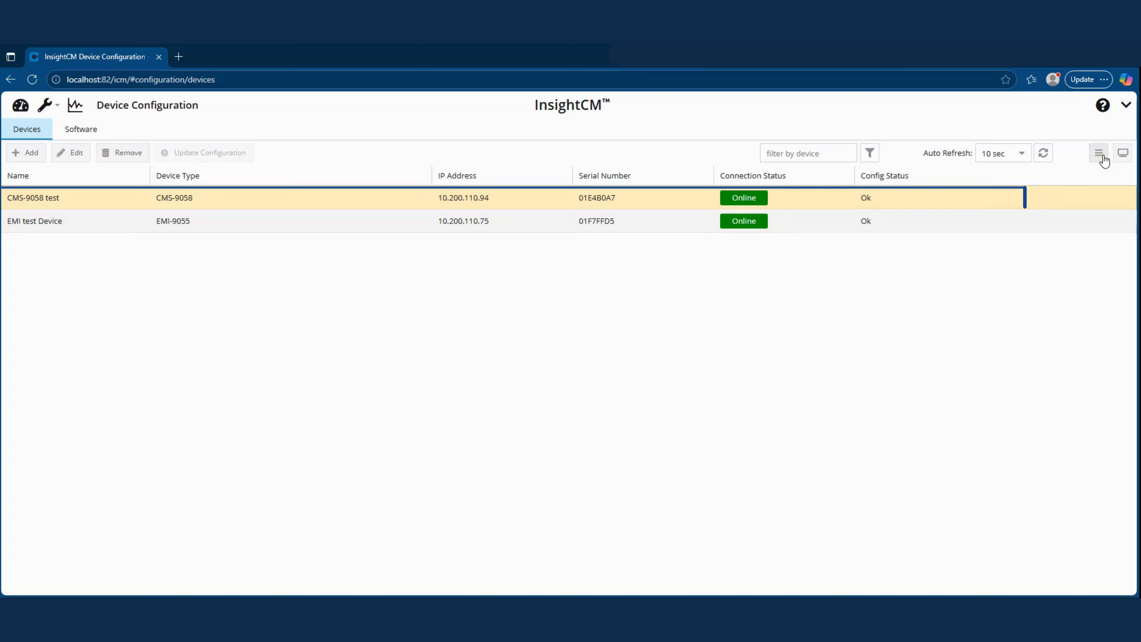
- Force a trigger on the CMS-9058 test device from the device configuration page
click(1103, 155)
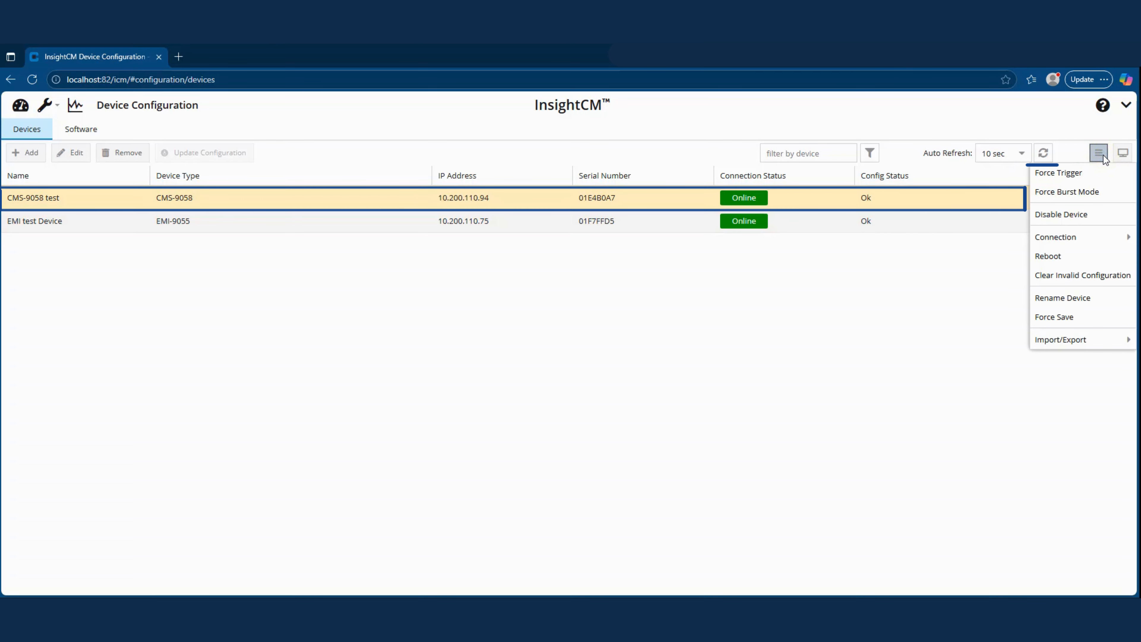
click(1096, 178)
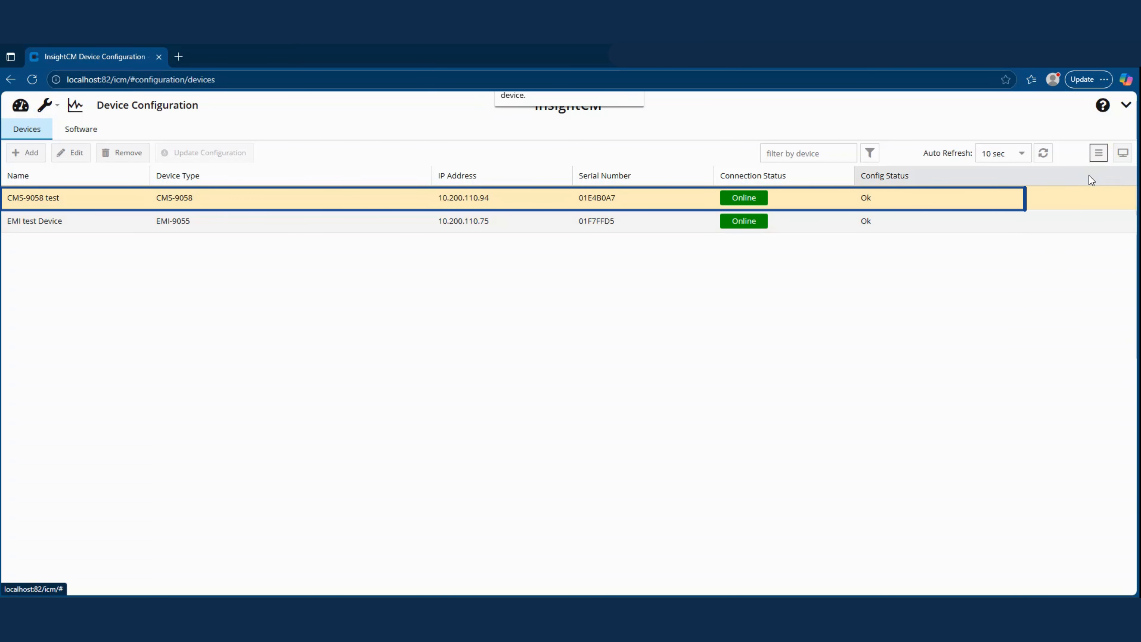
- Force a trigger on the EMI test Device from the device configuration page
click(1017, 223)
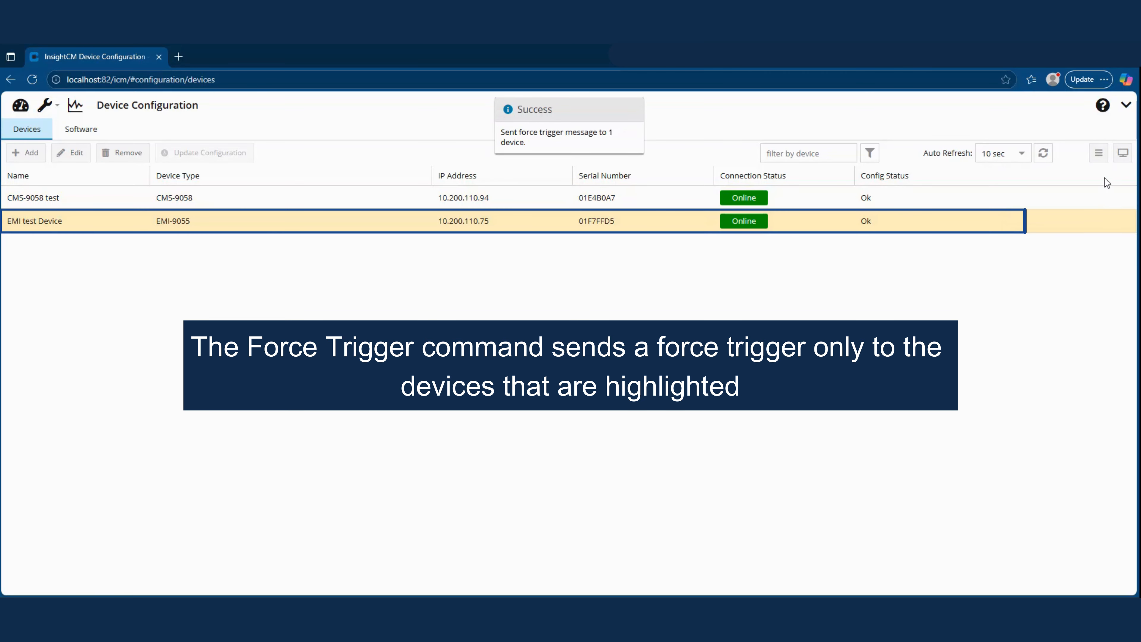
click(1100, 154)
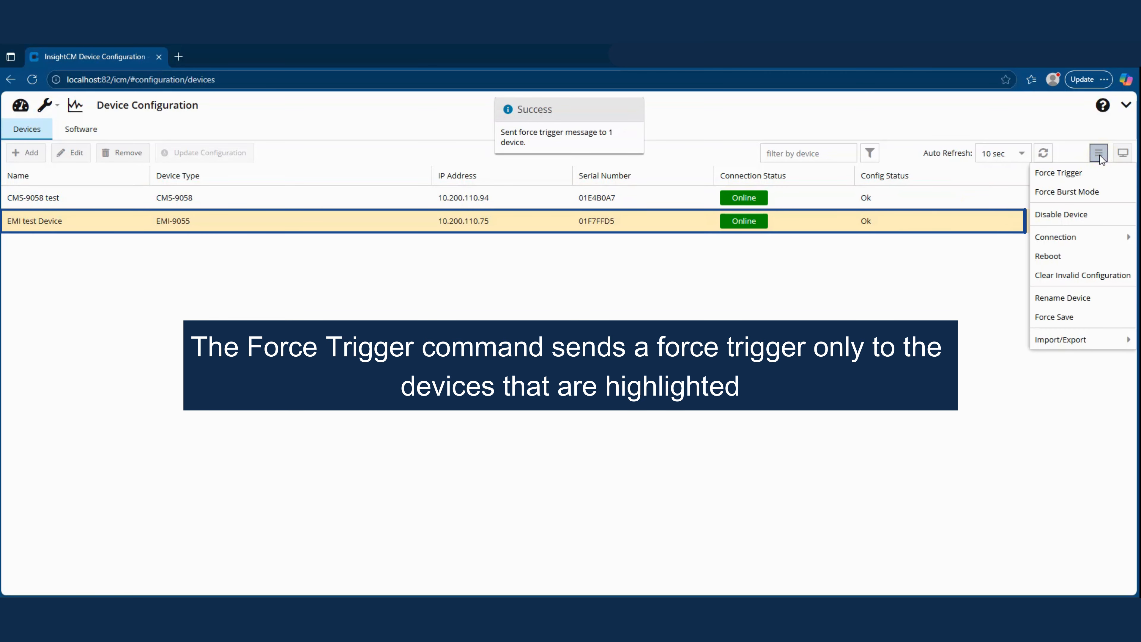
click(1077, 177)
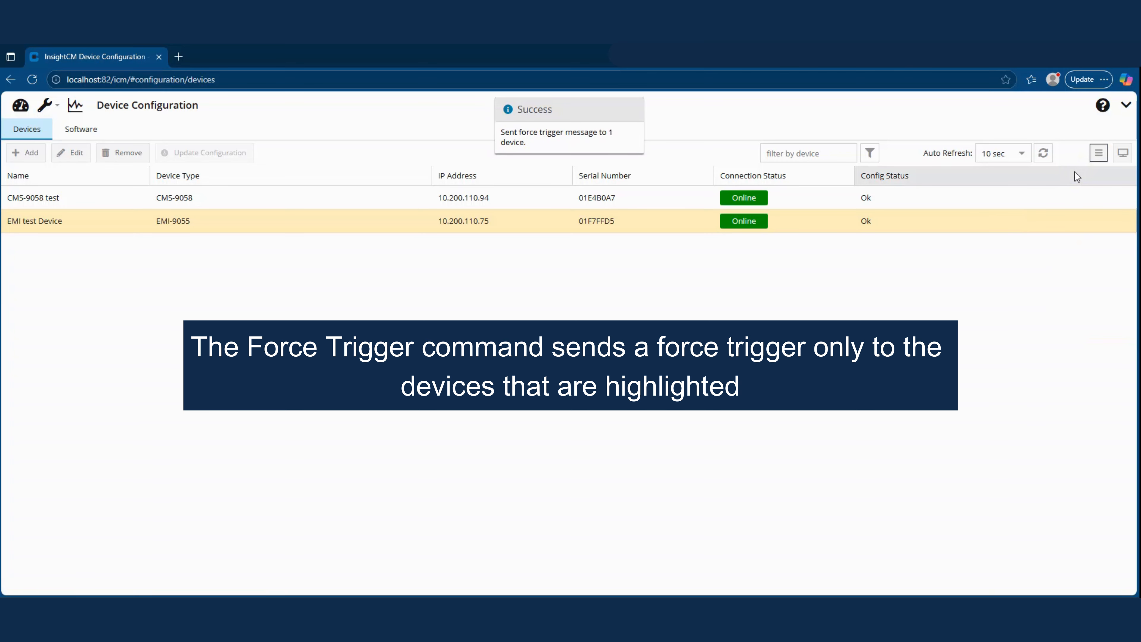
- Plot the CMS Accelerometer's RMS (g) trend in the Data Viewer and select its data event
click(72, 112)
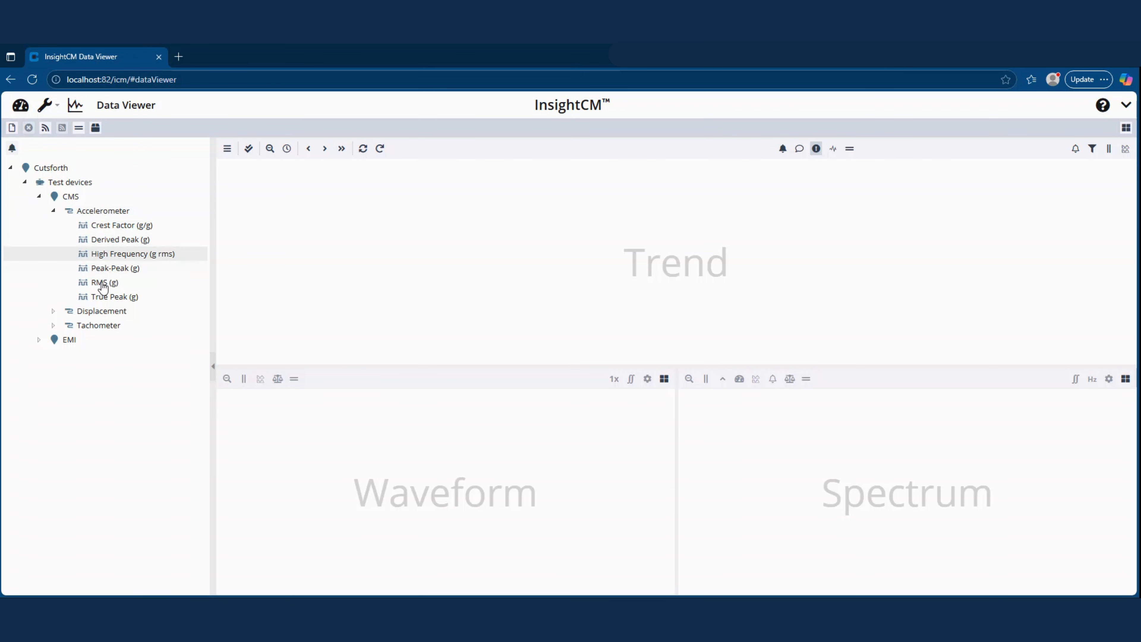
click(104, 282)
click(834, 149)
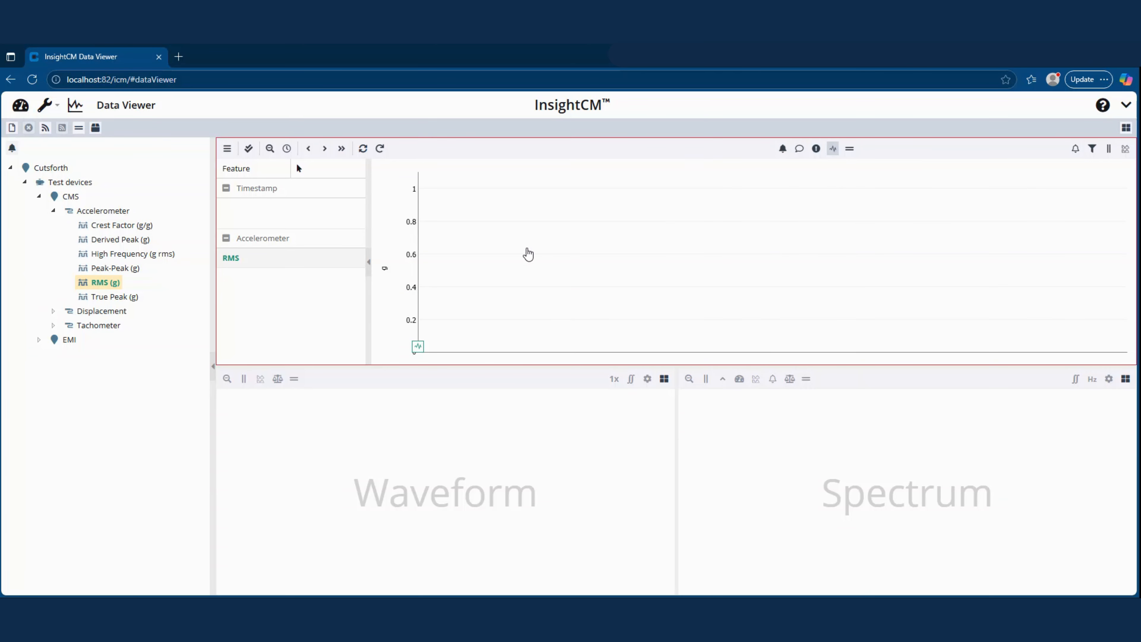
click(418, 348)
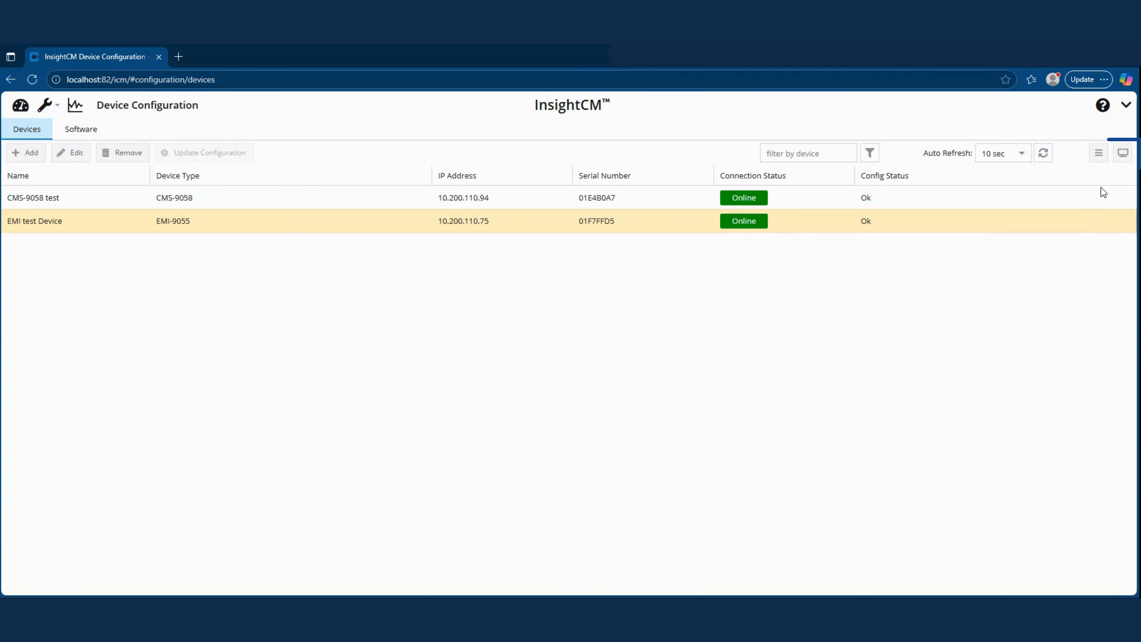
- Open the Test Panel of the EMI test Device and refresh the frequency sweep of sensor HFCT 1
click(1123, 155)
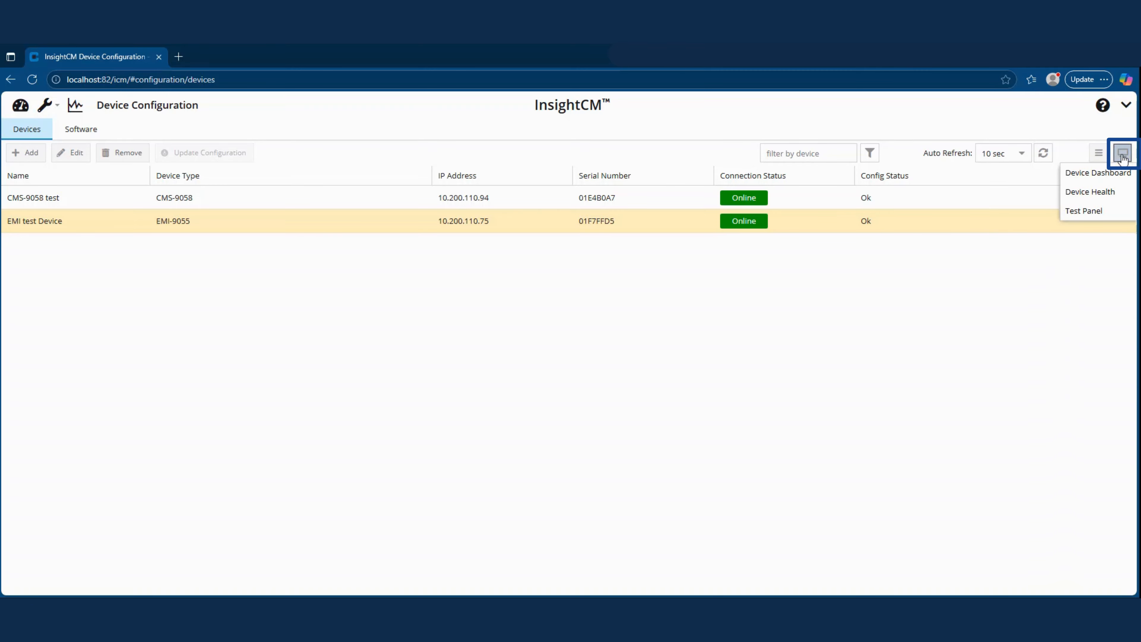
click(1083, 211)
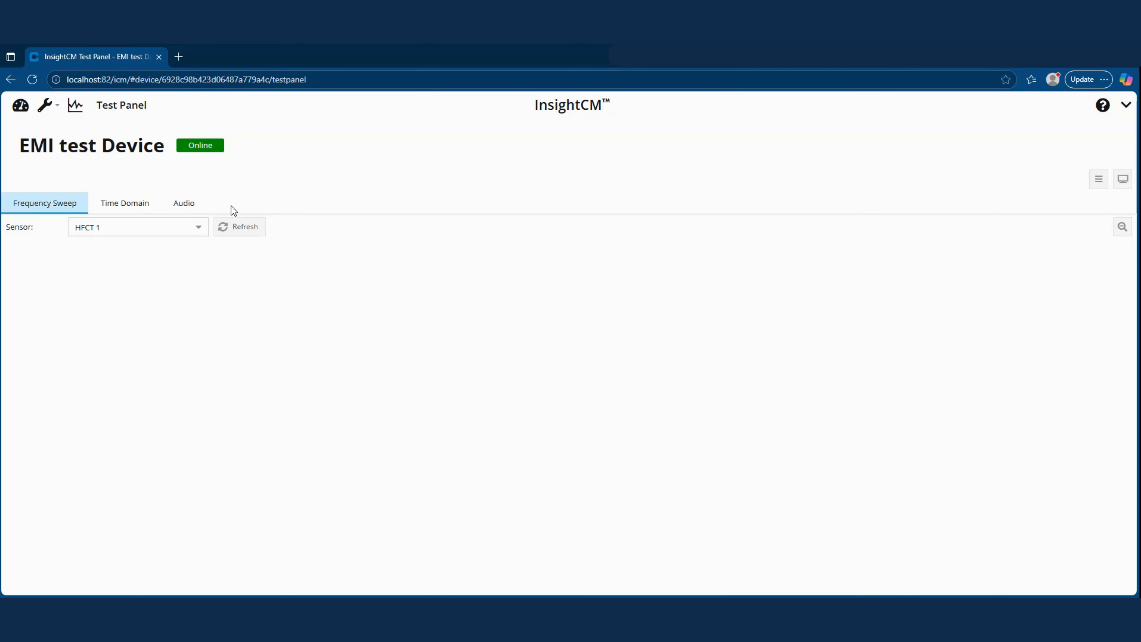
click(232, 231)
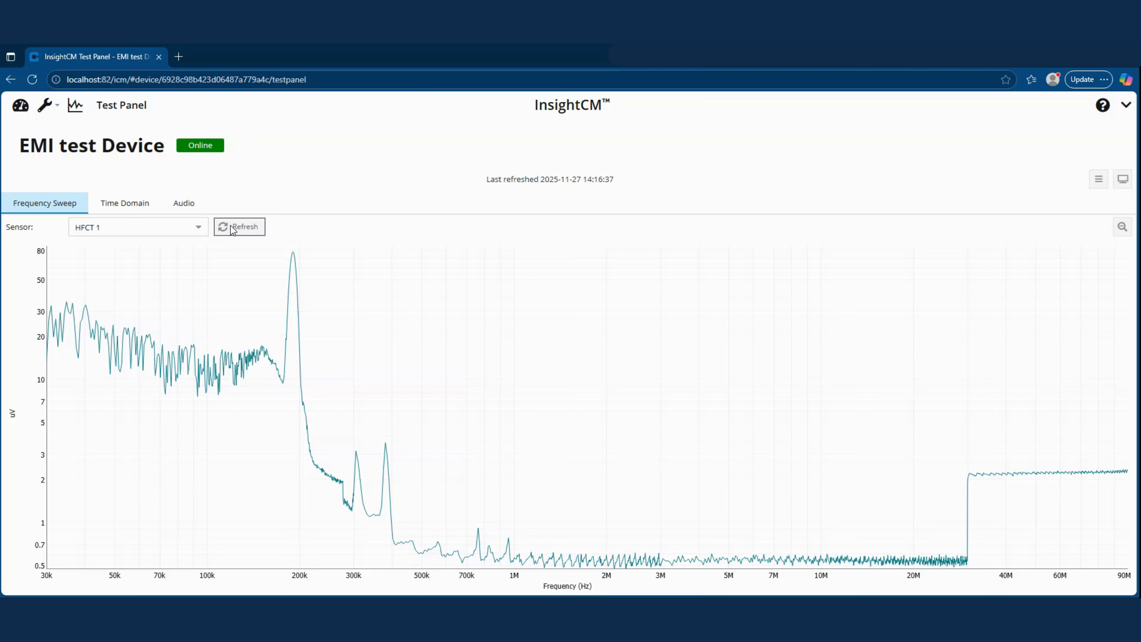
- View the frequency sweeps of sensors HFCT 2 and HFCT 3, and switch to the time domain waveform
click(200, 226)
click(127, 263)
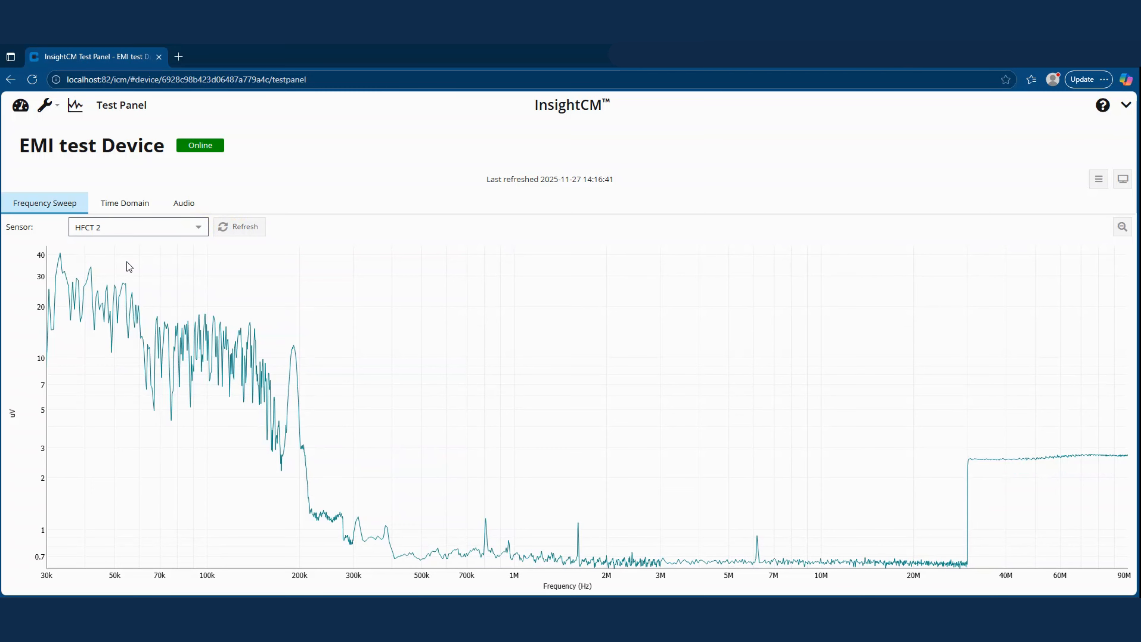
click(198, 229)
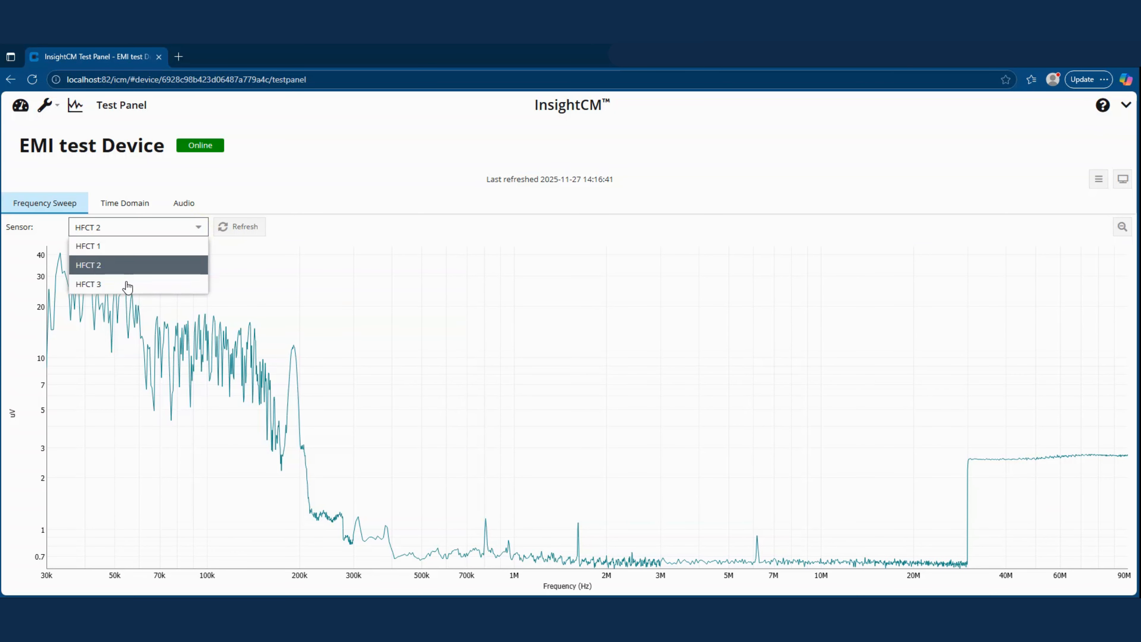
click(126, 284)
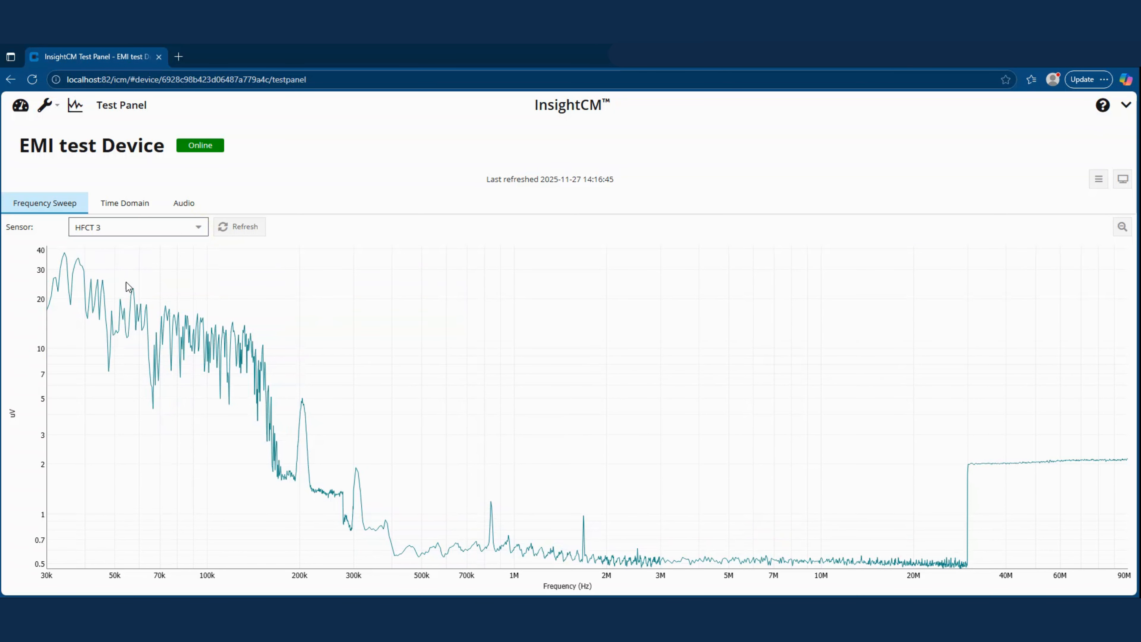
click(125, 203)
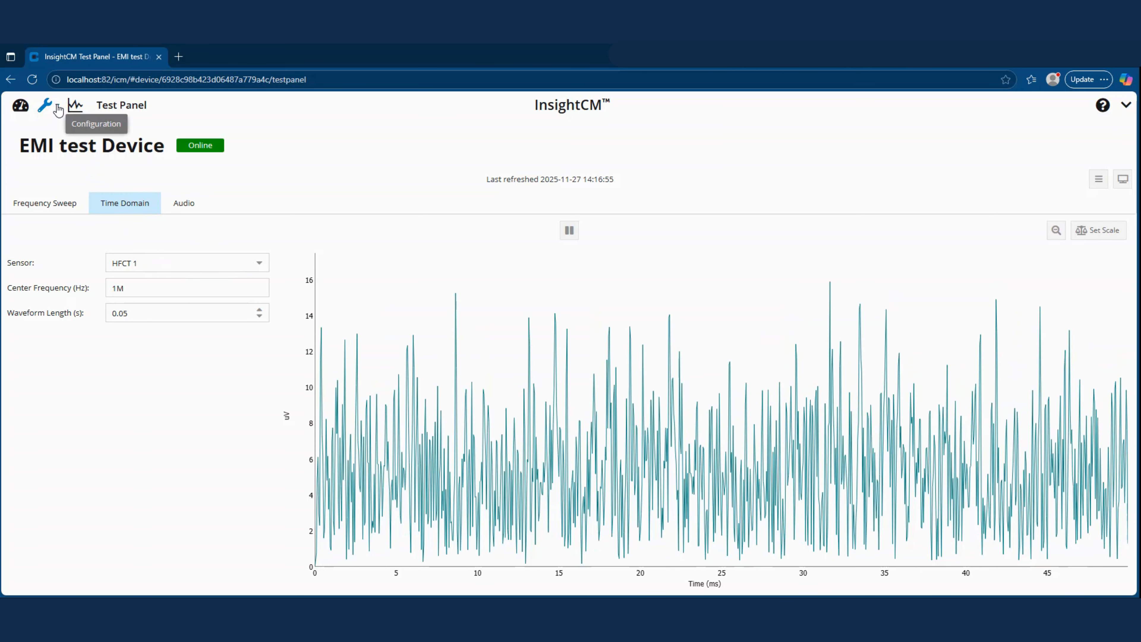
- Plot the Total Power In Band (uV) trend of EMI sensor HFCT 1 in the Data Viewer and select its data event
click(75, 107)
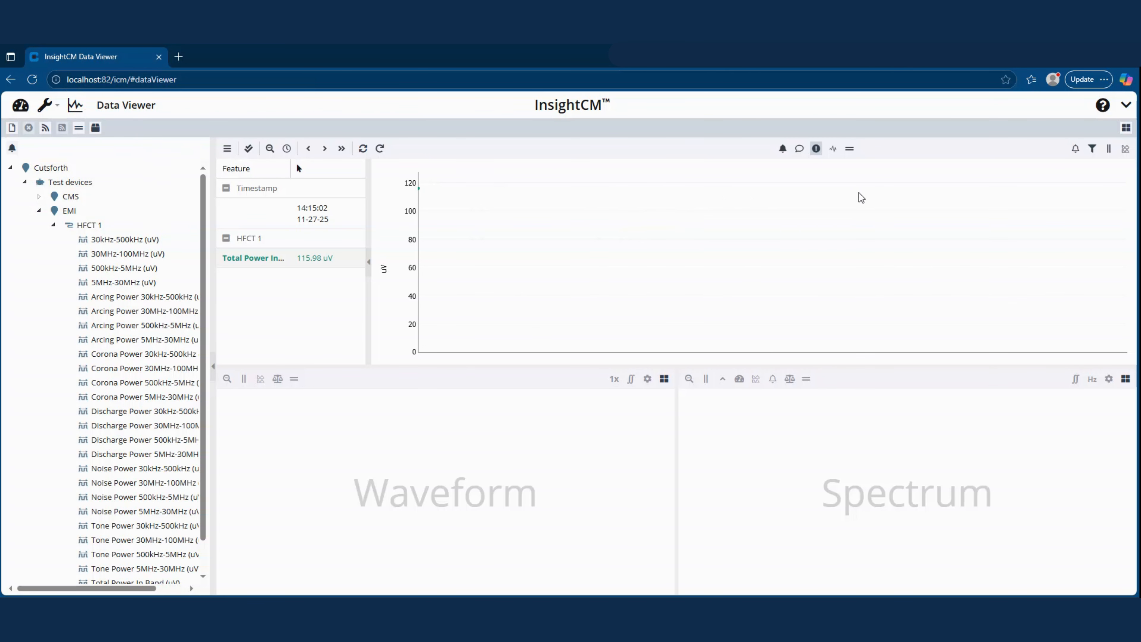
click(418, 176)
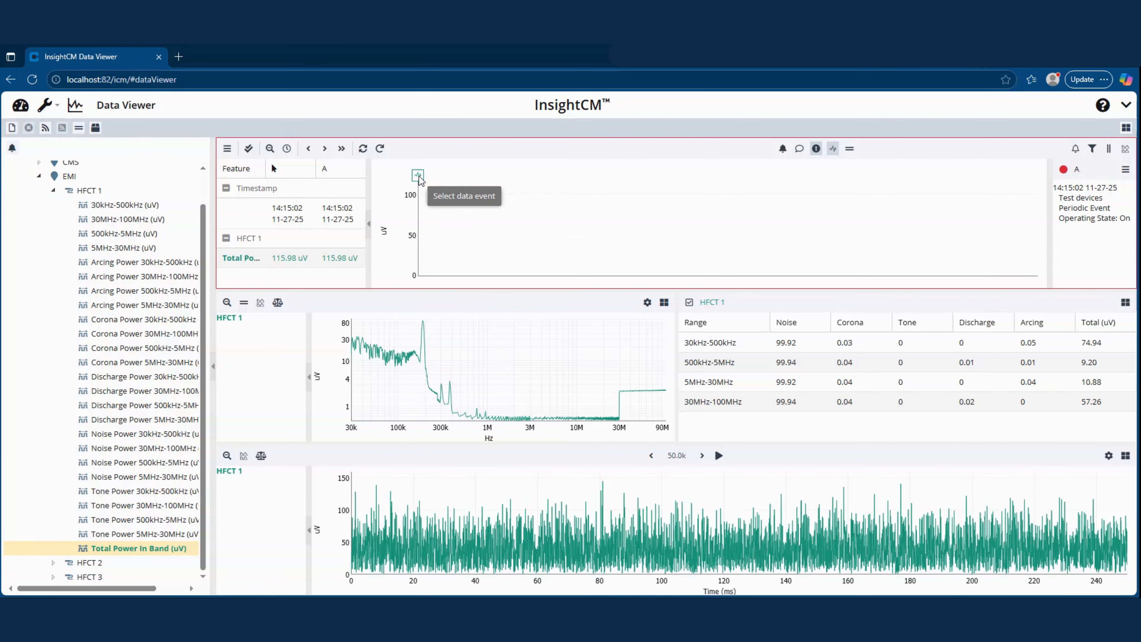